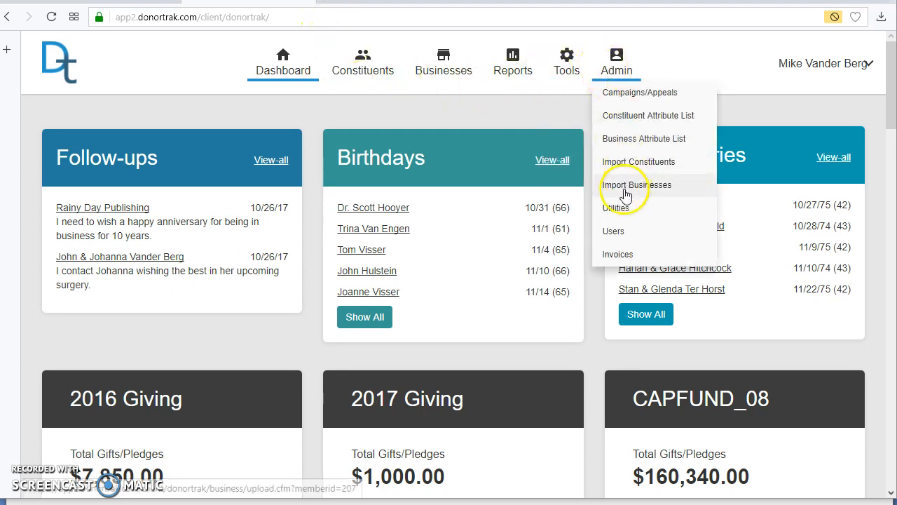
Step: Open the Import Businesses page and review the required spreadsheet column order, A to M
{"action": "left_click", "coordinate": [622, 185]}
{"action": "scroll", "coordinate": [472, 156], "scroll_direction": "down", "scroll_amount": 3}
{"action": "scroll", "coordinate": [473, 157], "scroll_direction": "up", "scroll_amount": 3}
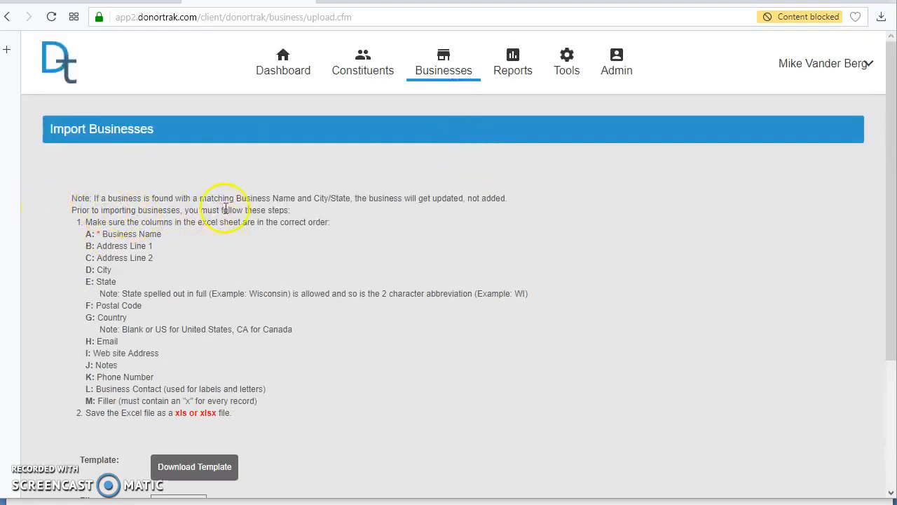
{"action": "scroll", "coordinate": [439, 248], "scroll_direction": "down", "scroll_amount": 3}
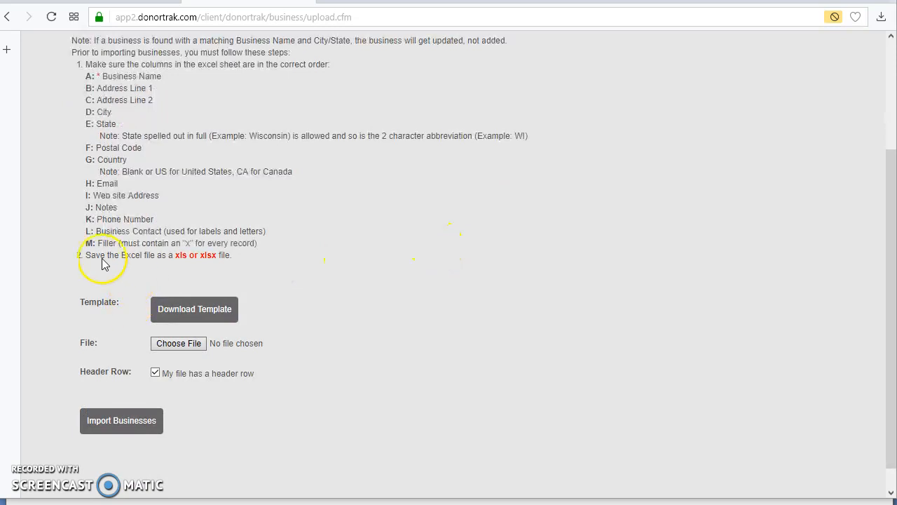
{"action": "scroll", "coordinate": [341, 274], "scroll_direction": "up", "scroll_amount": 2}
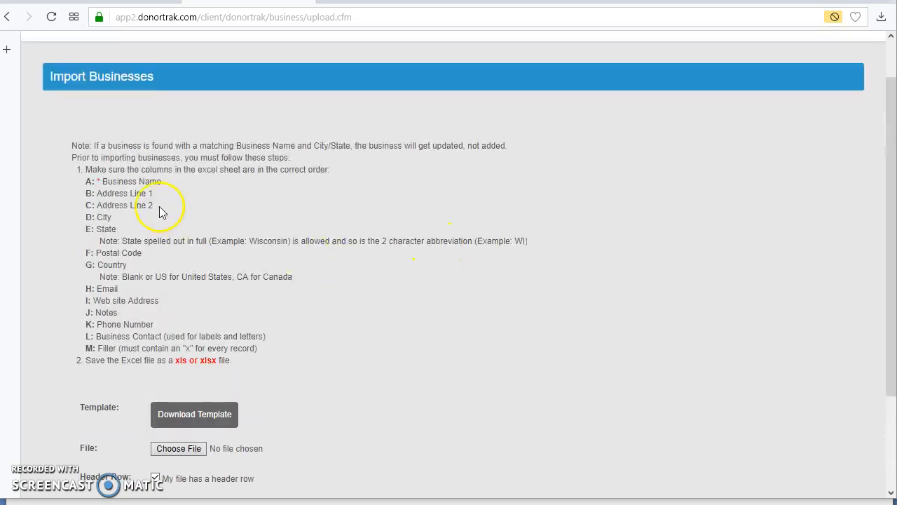
{"action": "left_click_drag", "start_coordinate": [99, 182], "coordinate": [272, 349]}
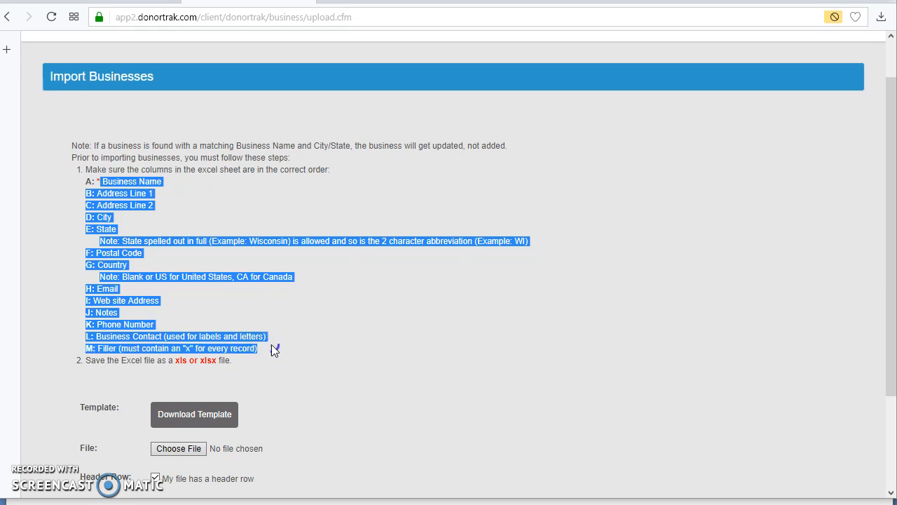
{"action": "scroll", "coordinate": [274, 347], "scroll_direction": "down", "scroll_amount": 1}
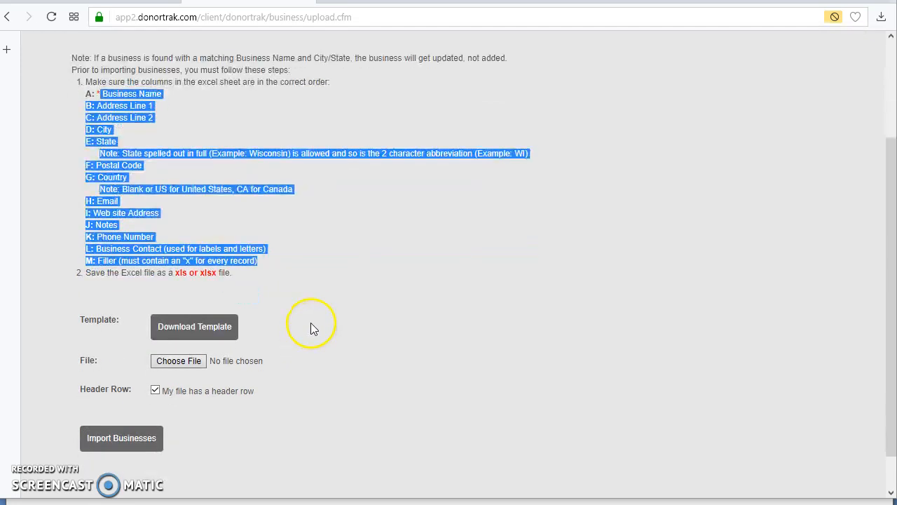
Step: Download the business import template, open business_template.xlsx in Excel and move its window clear of the import page
{"action": "left_click", "coordinate": [191, 336]}
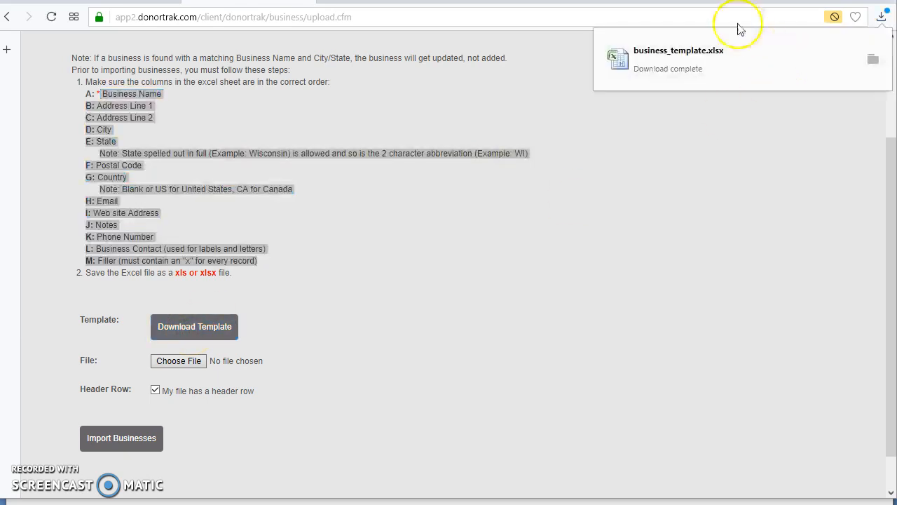
{"action": "left_click", "coordinate": [677, 56]}
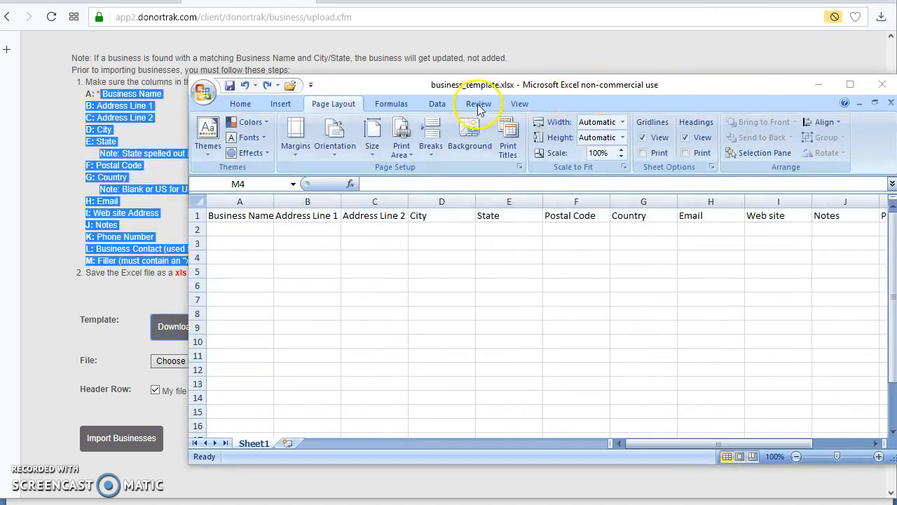
{"action": "left_click_drag", "start_coordinate": [415, 87], "coordinate": [424, 33]}
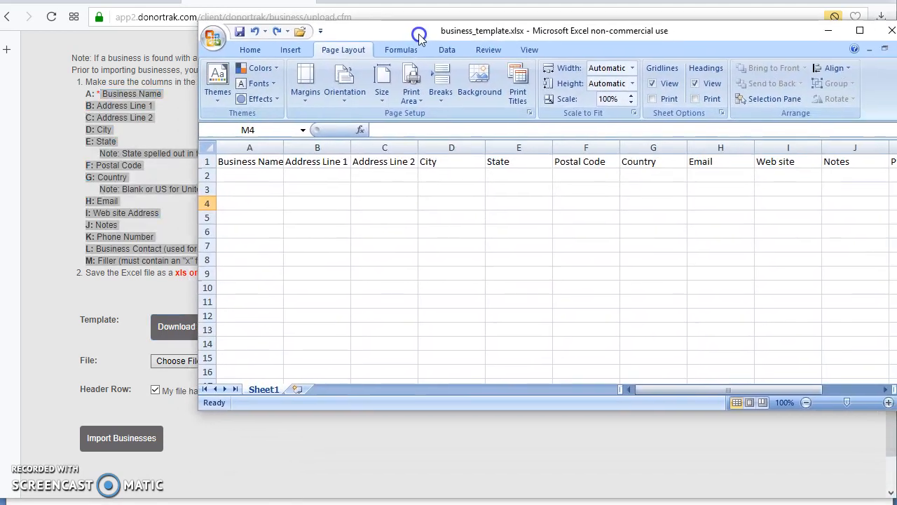
Step: Examine the template's columns from Business Name onward and the empty rows where business records go
{"action": "left_click", "coordinate": [246, 174]}
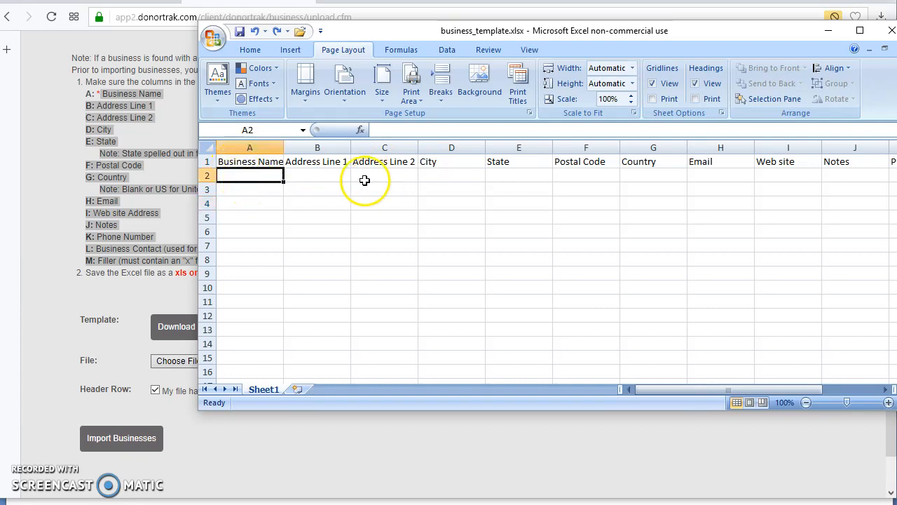
{"action": "left_click", "coordinate": [316, 176]}
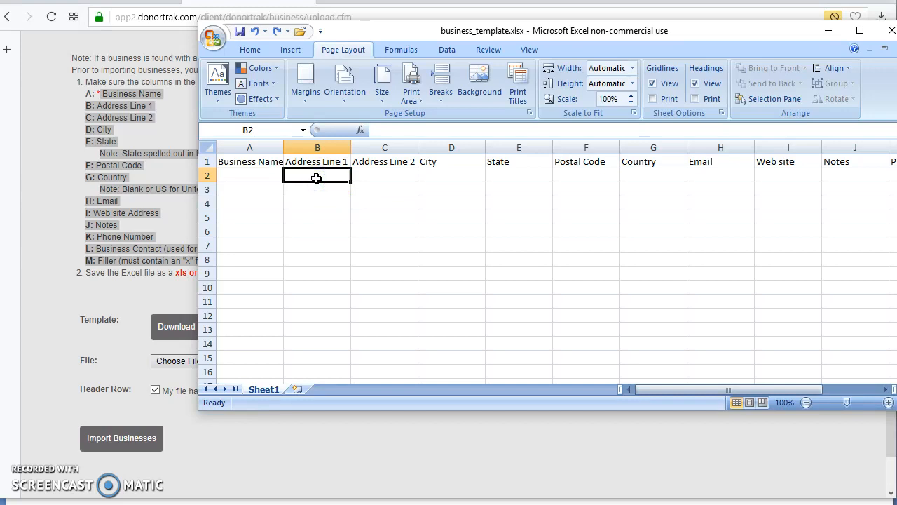
{"action": "left_click", "coordinate": [381, 176]}
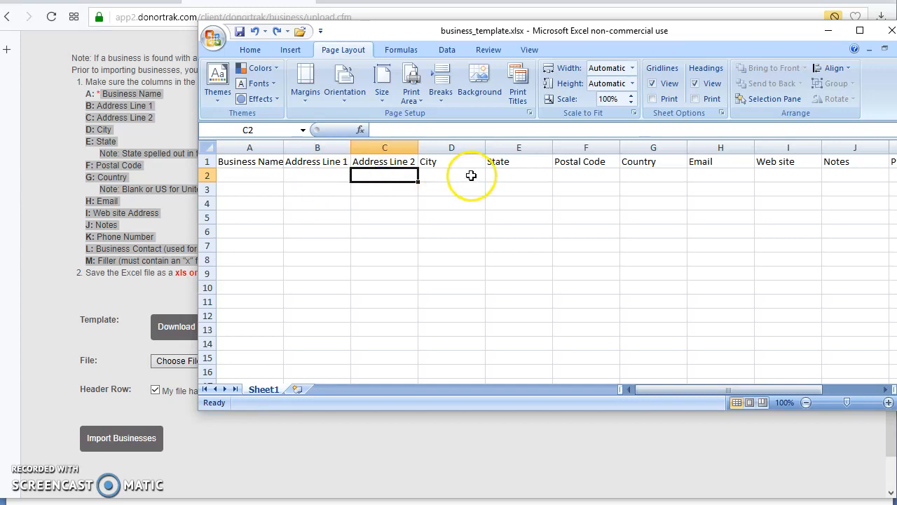
{"action": "left_click", "coordinate": [472, 176]}
{"action": "left_click_drag", "start_coordinate": [670, 391], "coordinate": [542, 340]}
{"action": "left_click_drag", "start_coordinate": [243, 176], "coordinate": [805, 211]}
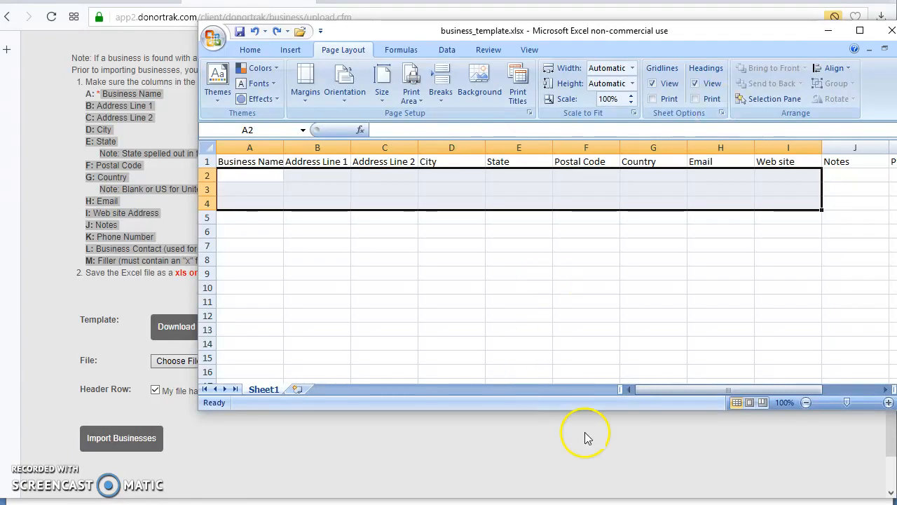
Step: Switch to the already open Excel workbook business upload.xls
{"action": "left_click", "coordinate": [585, 502]}
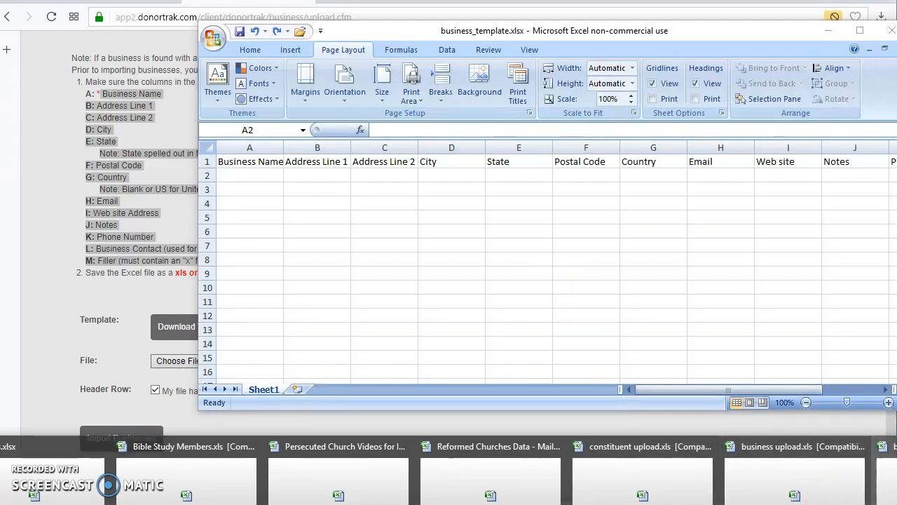
{"action": "left_click", "coordinate": [803, 477]}
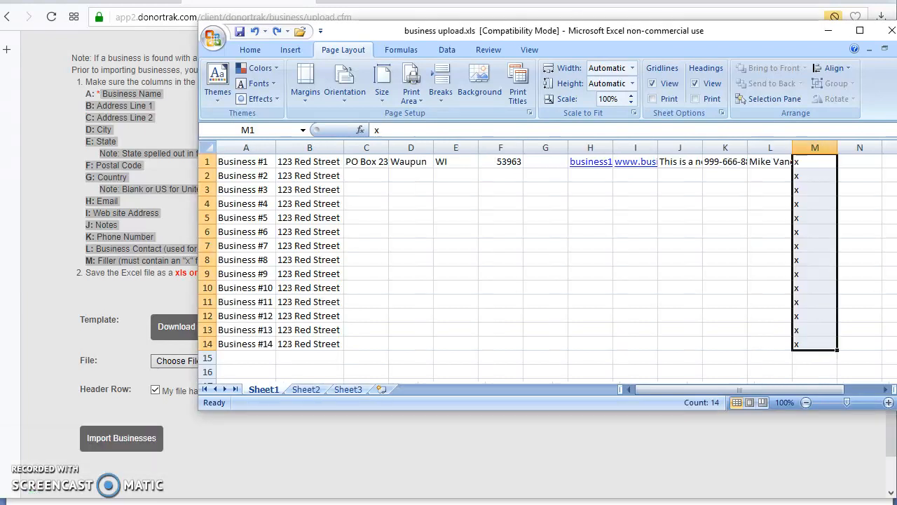
{"action": "left_click", "coordinate": [579, 269]}
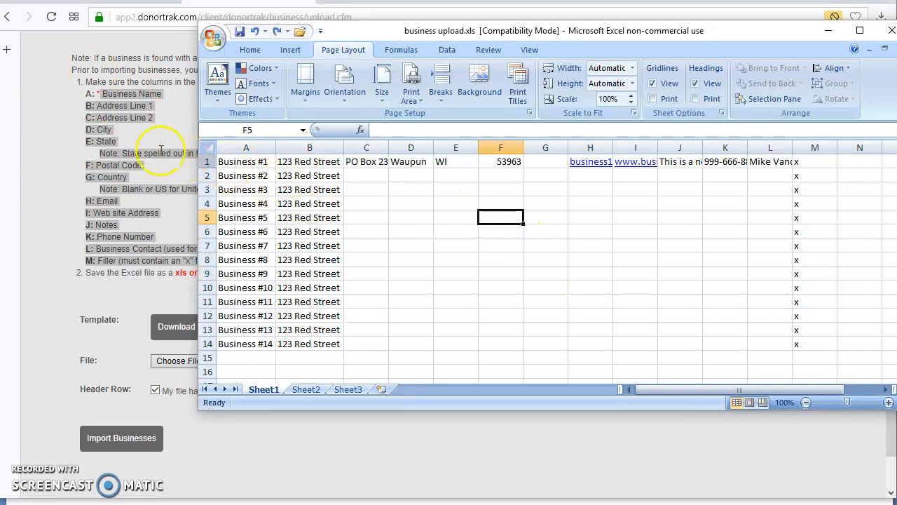
{"action": "left_click", "coordinate": [194, 140]}
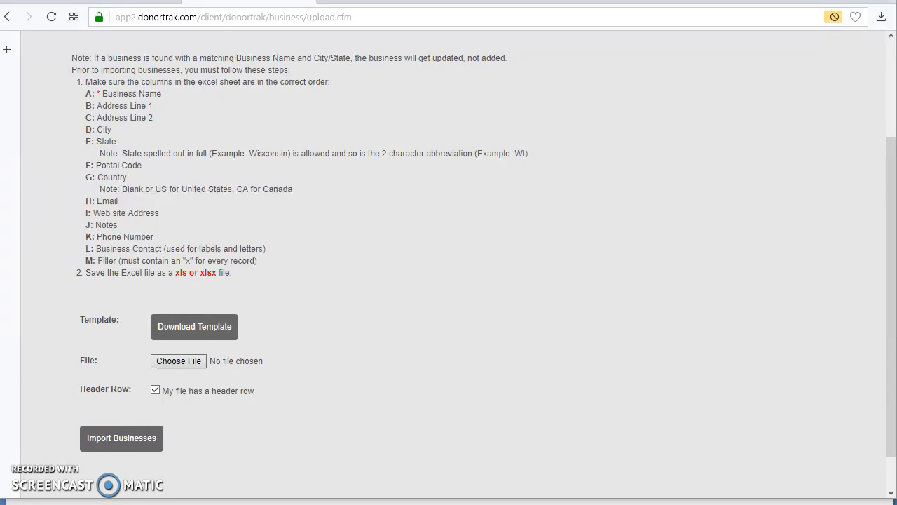
{"action": "mouse_move", "coordinate": [491, 504]}
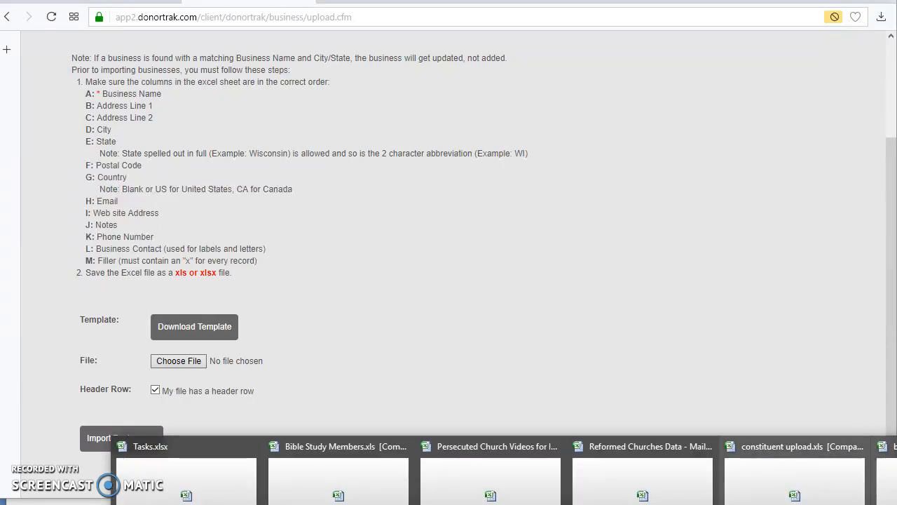
{"action": "left_click", "coordinate": [887, 477]}
Step: Replace the business name in cell A1 with ABC Organization
{"action": "left_click", "coordinate": [239, 161]}
{"action": "left_click", "coordinate": [242, 175]}
{"action": "left_click", "coordinate": [244, 163]}
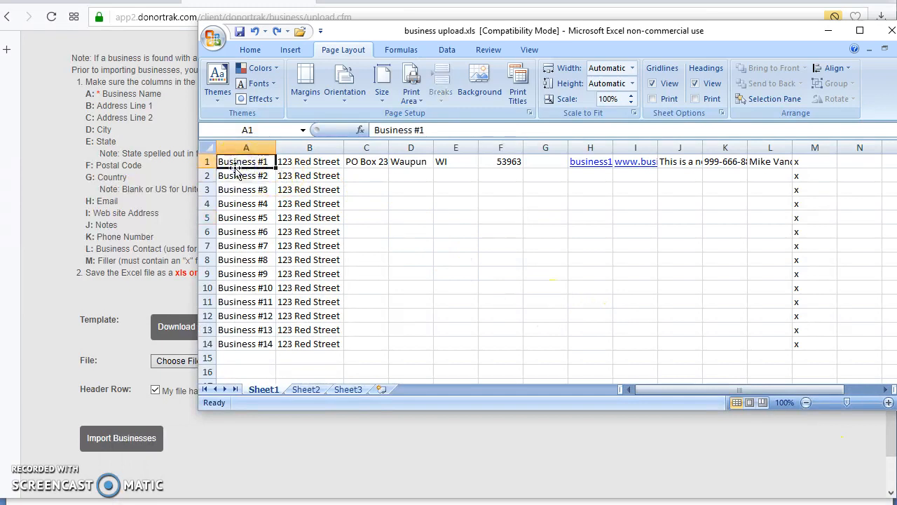
{"action": "type", "text": "Ab"}
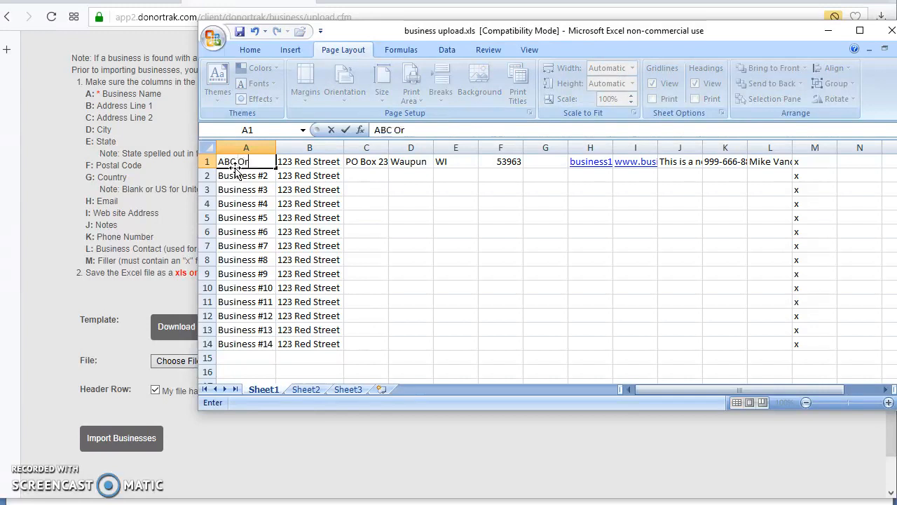
{"action": "type", "text": "C Organization"}
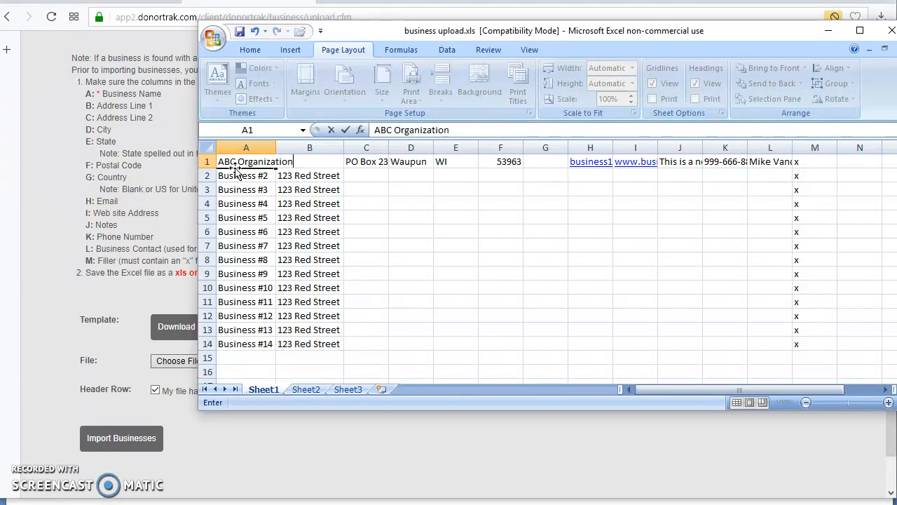
{"action": "key", "text": "Return"}
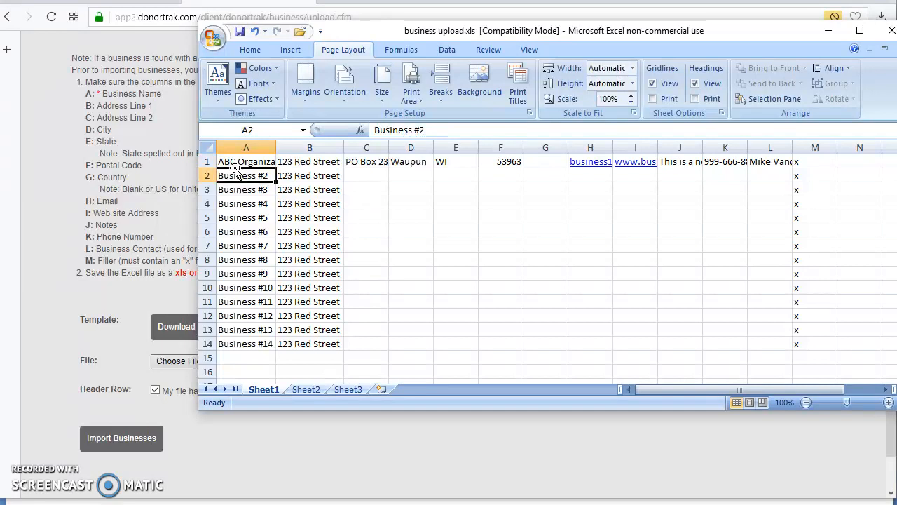
Step: Replace the business name in cell A2 with XYZ Corp., correcting its spelling
{"action": "type", "text": "XYZ Cop"}
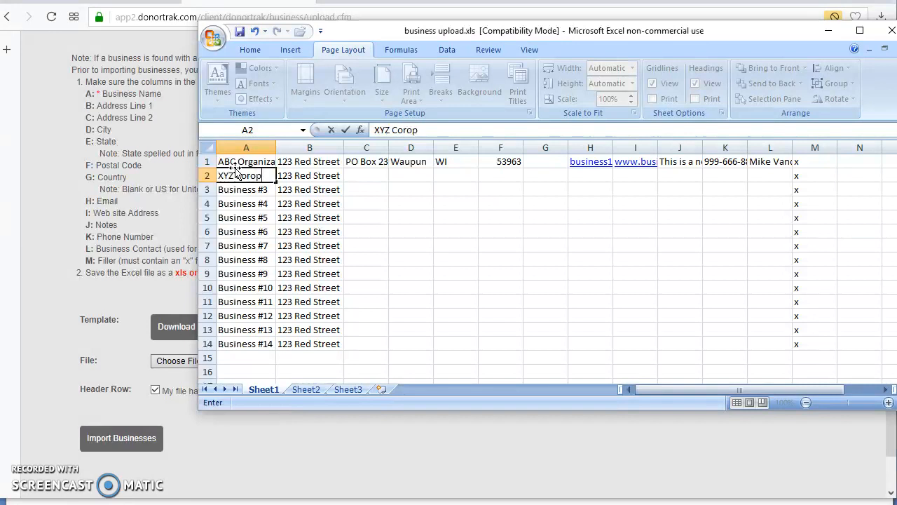
{"action": "key", "text": "Return"}
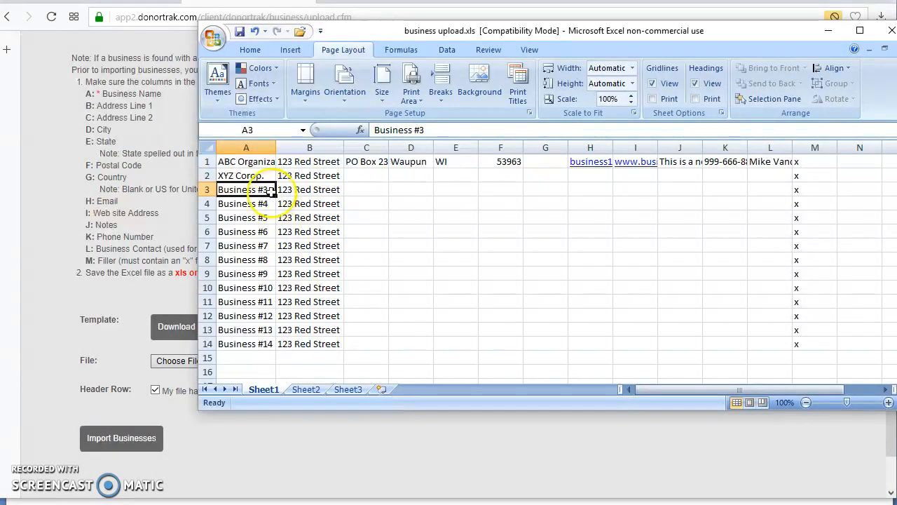
{"action": "left_click", "coordinate": [244, 175]}
{"action": "left_click", "coordinate": [410, 130]}
{"action": "key", "text": "BackSpace"}
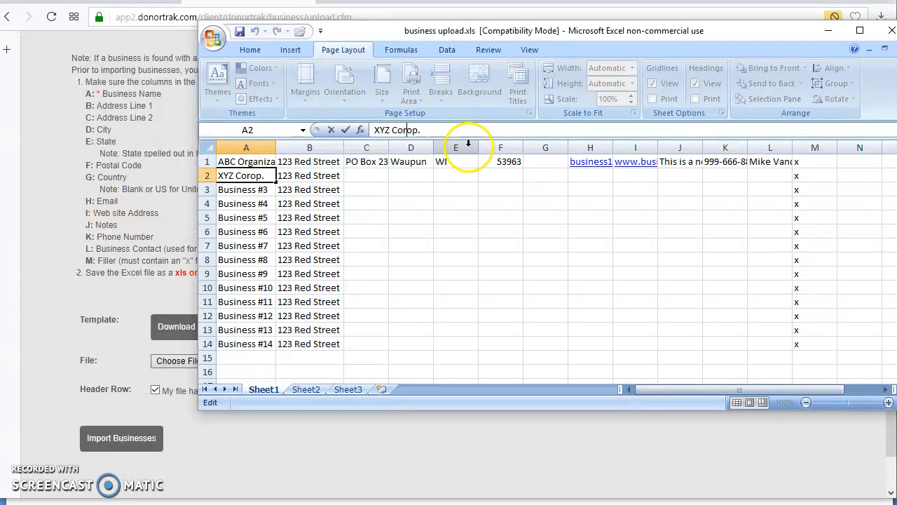
{"action": "left_click", "coordinate": [456, 287]}
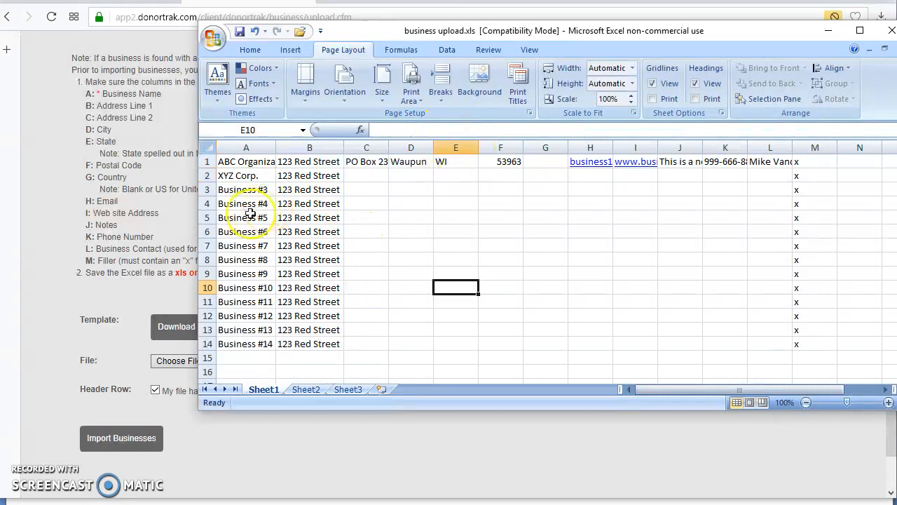
Step: Replace the business name in cell A3 with Acme Medical Group
{"action": "left_click", "coordinate": [233, 191]}
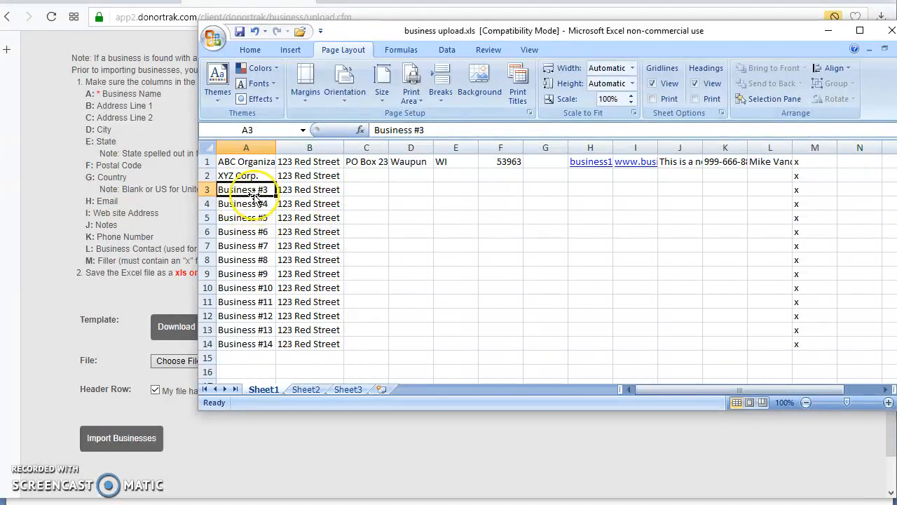
{"action": "type", "text": "Acme"}
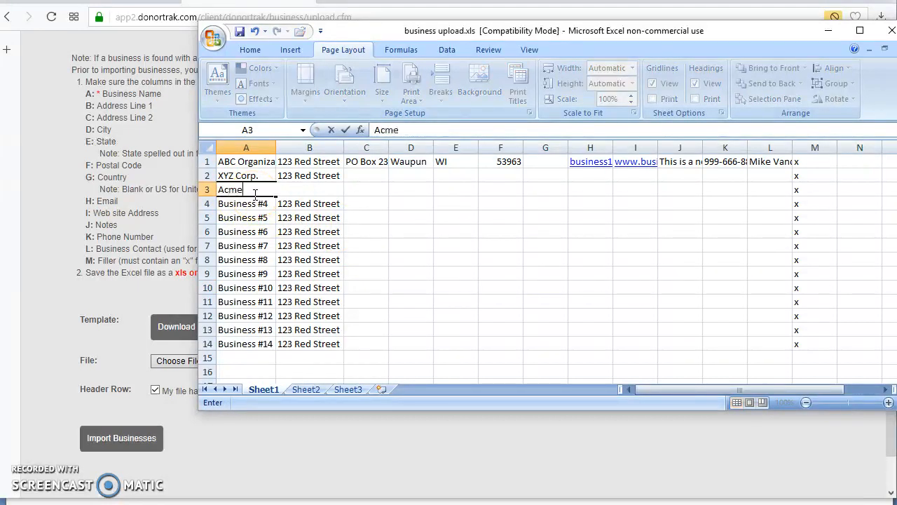
{"action": "type", "text": " Medical Group"}
{"action": "key", "text": "Tab"}
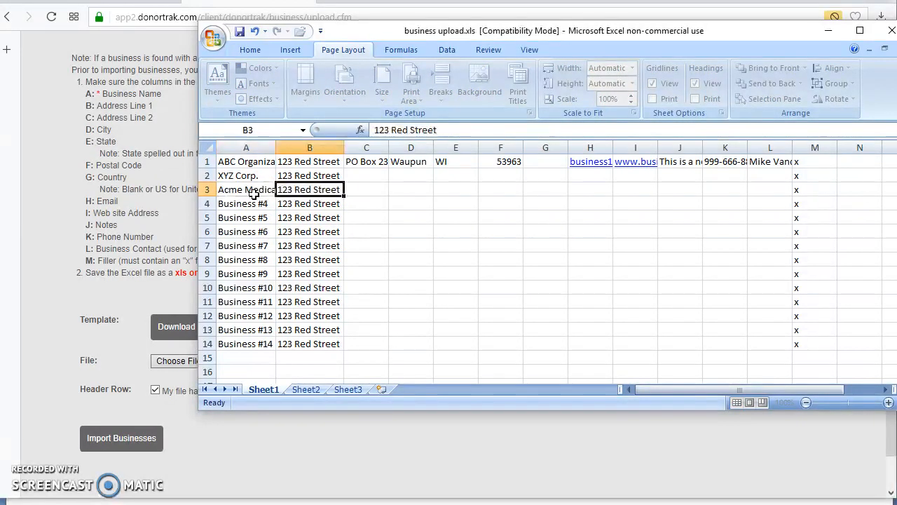
Step: Delete rows 4 to 14, keeping only the first three businesses in the sheet
{"action": "left_click_drag", "start_coordinate": [206, 204], "coordinate": [209, 343]}
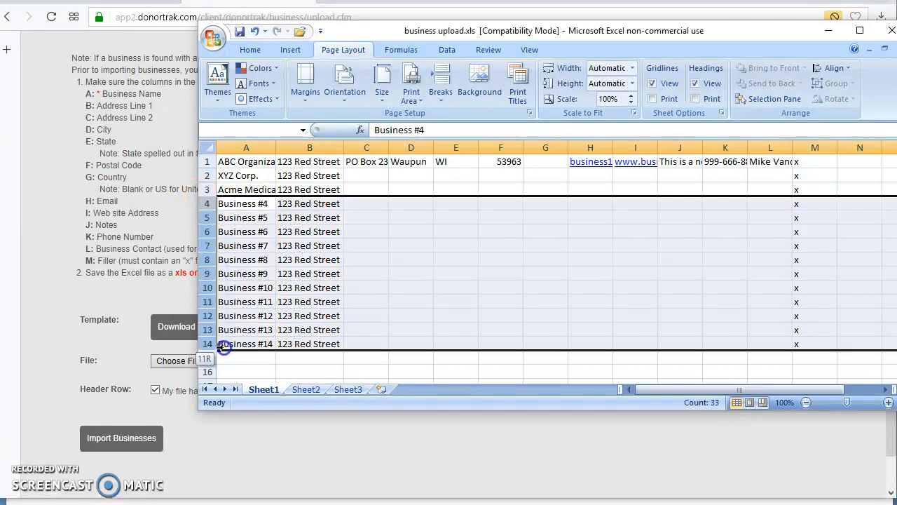
{"action": "right_click", "coordinate": [204, 243]}
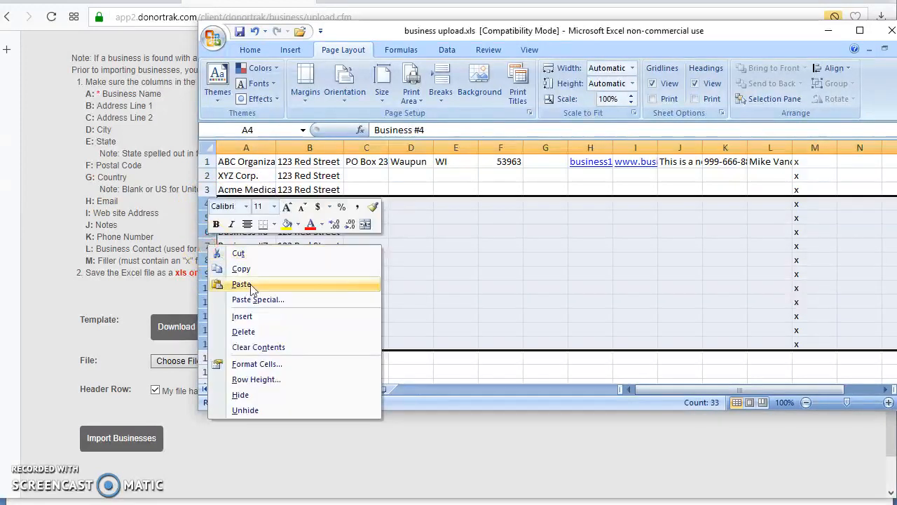
{"action": "left_click", "coordinate": [263, 331]}
{"action": "left_click", "coordinate": [546, 273]}
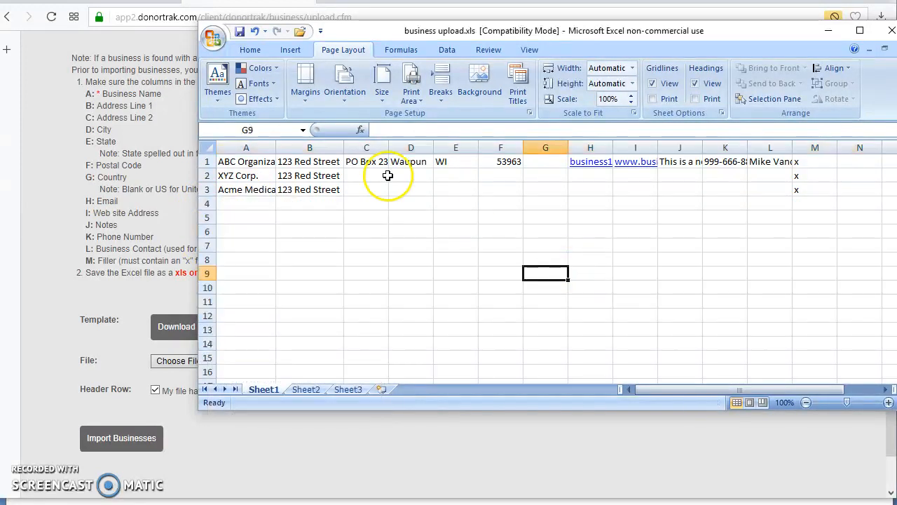
Step: Resize column A to fit the full business names and check the name and address columns against the required order
{"action": "double_click", "coordinate": [277, 147]}
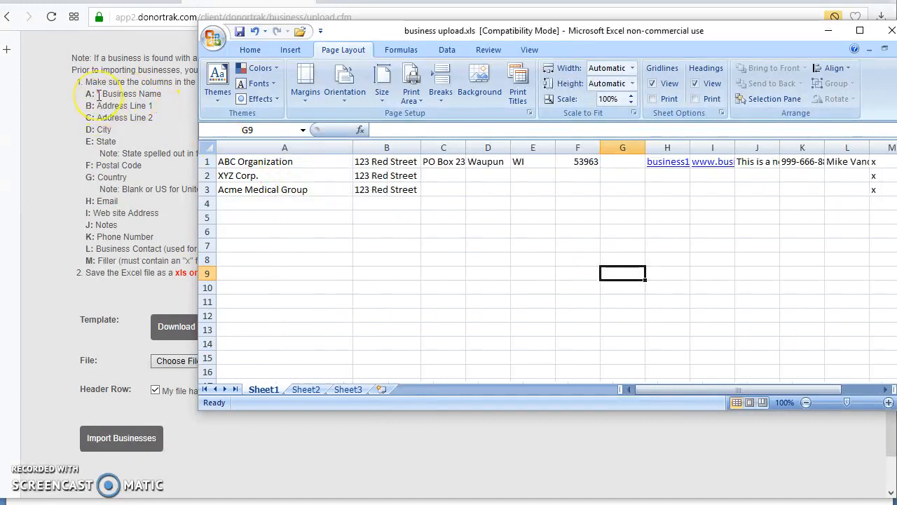
{"action": "left_click_drag", "start_coordinate": [353, 148], "coordinate": [280, 199]}
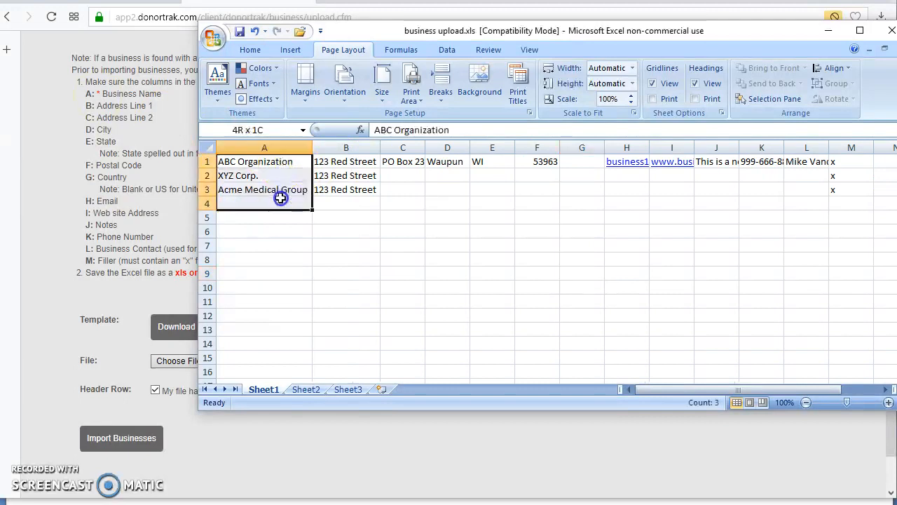
{"action": "left_click_drag", "start_coordinate": [356, 163], "coordinate": [355, 190]}
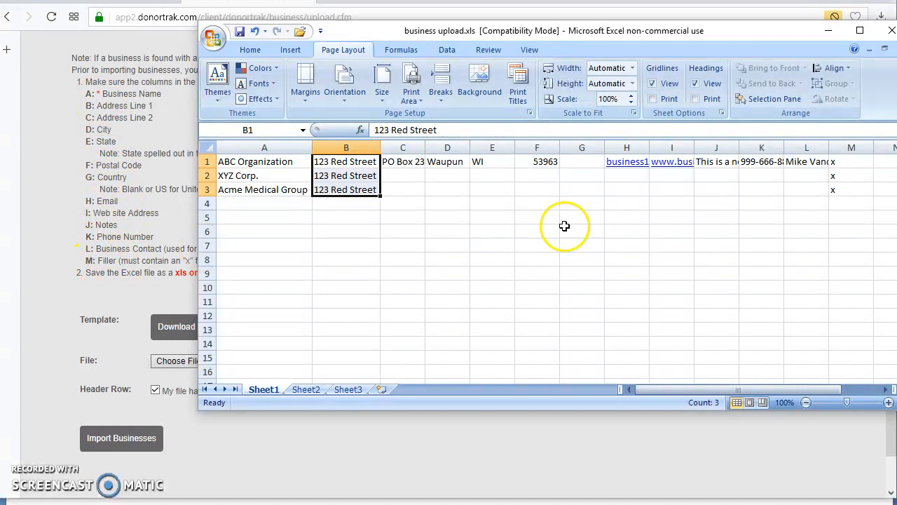
{"action": "left_click", "coordinate": [493, 203]}
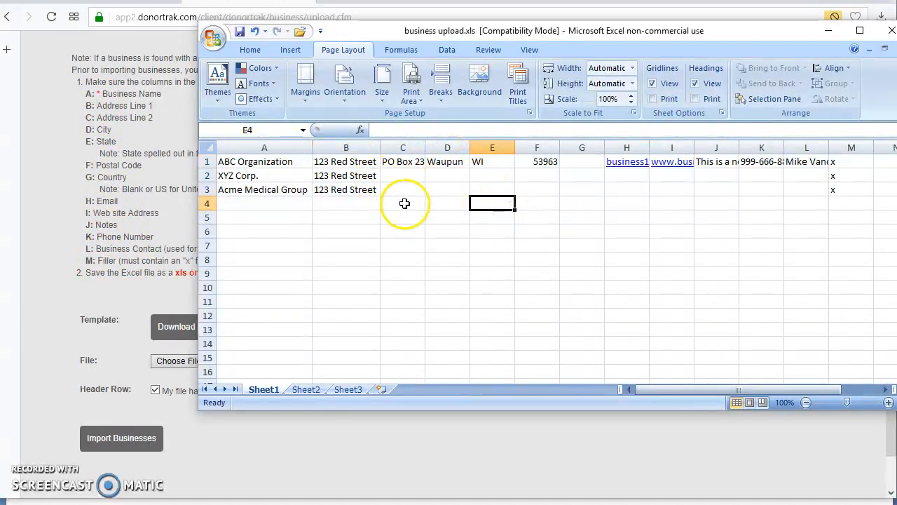
Step: Resize column C to fit the full PO Box entry and check the city, state, postal code and country columns
{"action": "double_click", "coordinate": [423, 145]}
{"action": "left_click", "coordinate": [412, 165]}
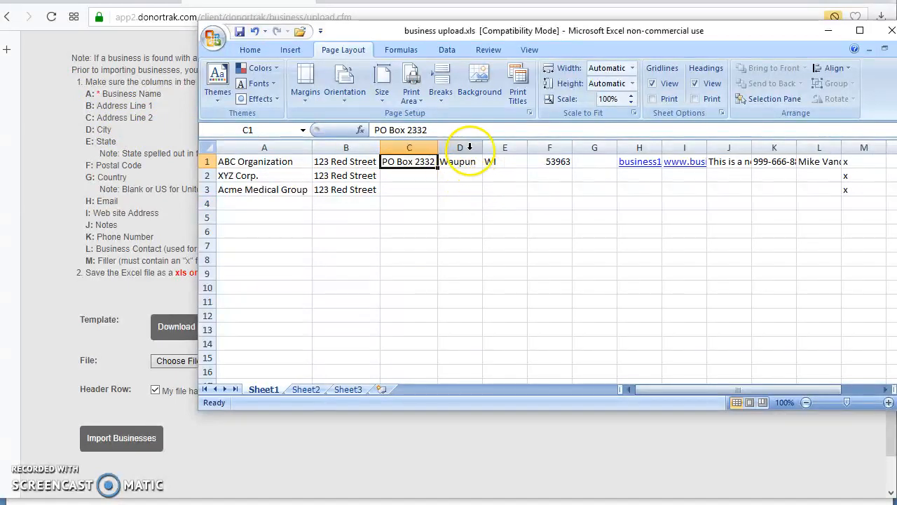
{"action": "left_click_drag", "start_coordinate": [469, 146], "coordinate": [555, 147]}
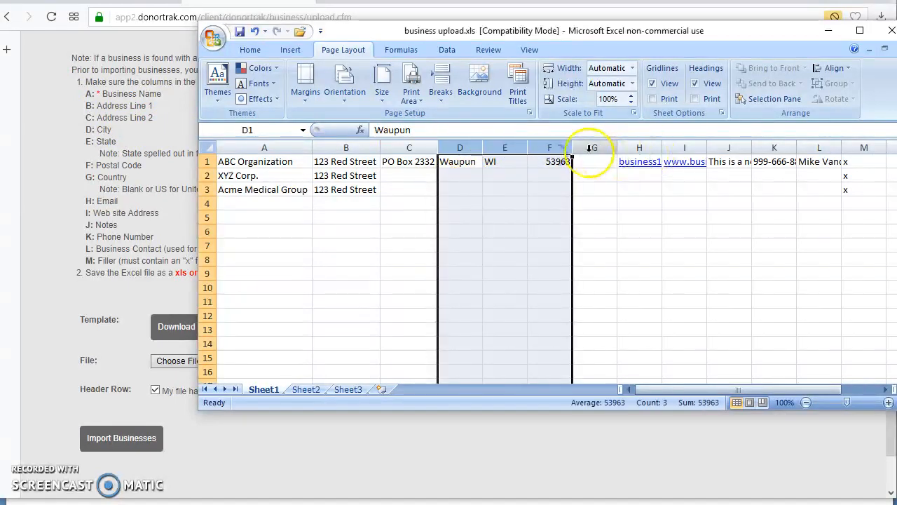
{"action": "left_click", "coordinate": [593, 148]}
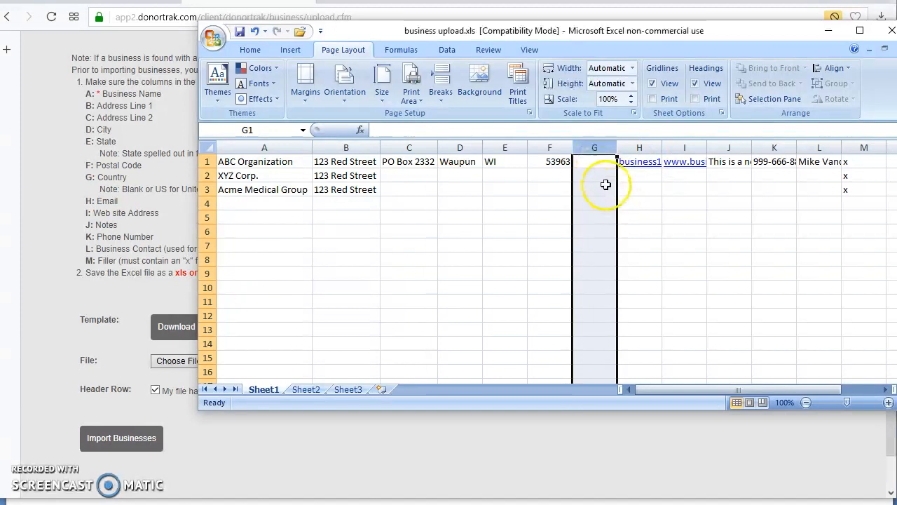
Step: Read the country note on the import page and check the first business's country, email and web site cells against it
{"action": "left_click", "coordinate": [142, 190]}
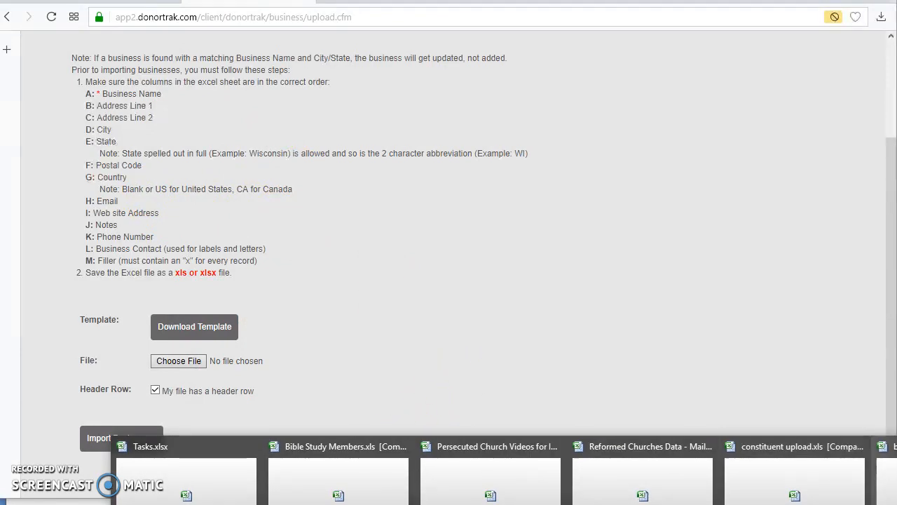
{"action": "left_click", "coordinate": [806, 476]}
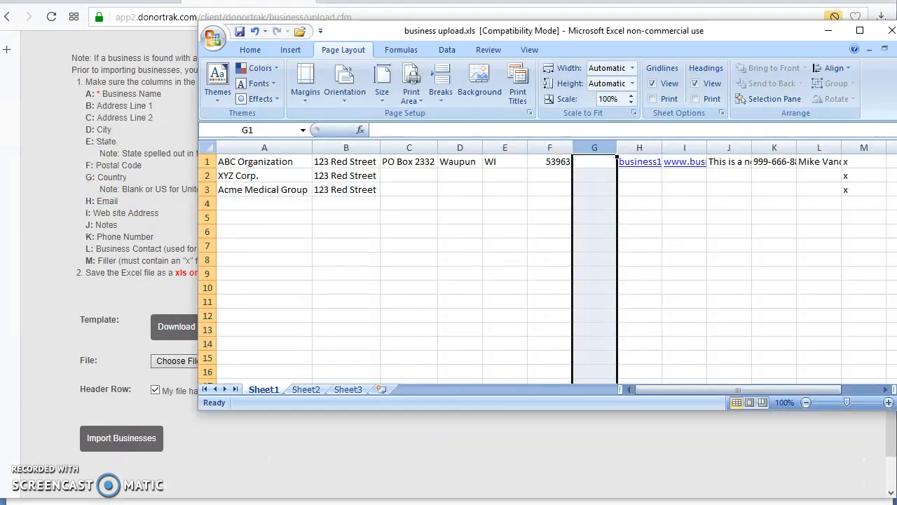
{"action": "left_click", "coordinate": [593, 161]}
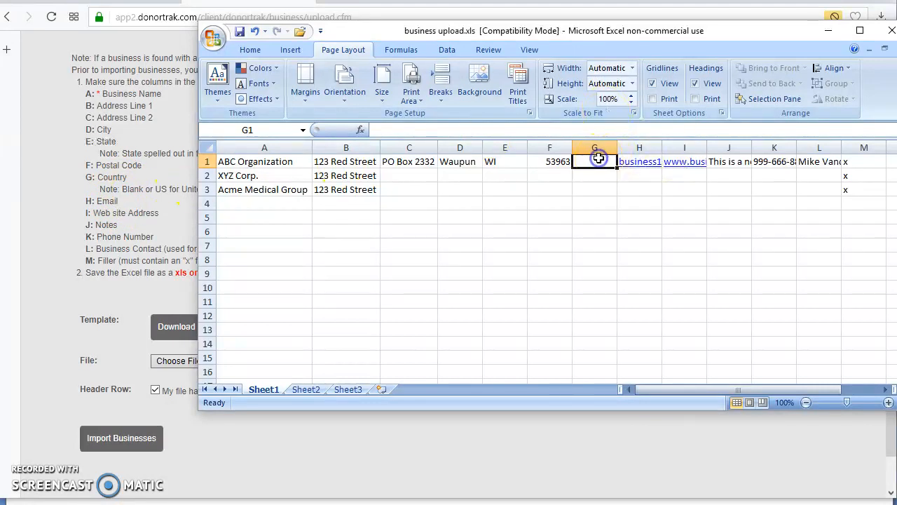
{"action": "key", "text": "Right"}
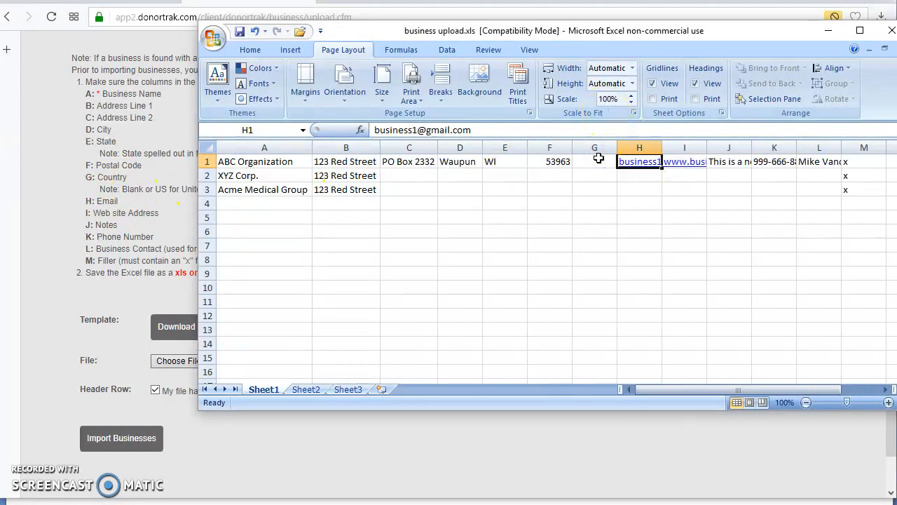
{"action": "key", "text": "Right"}
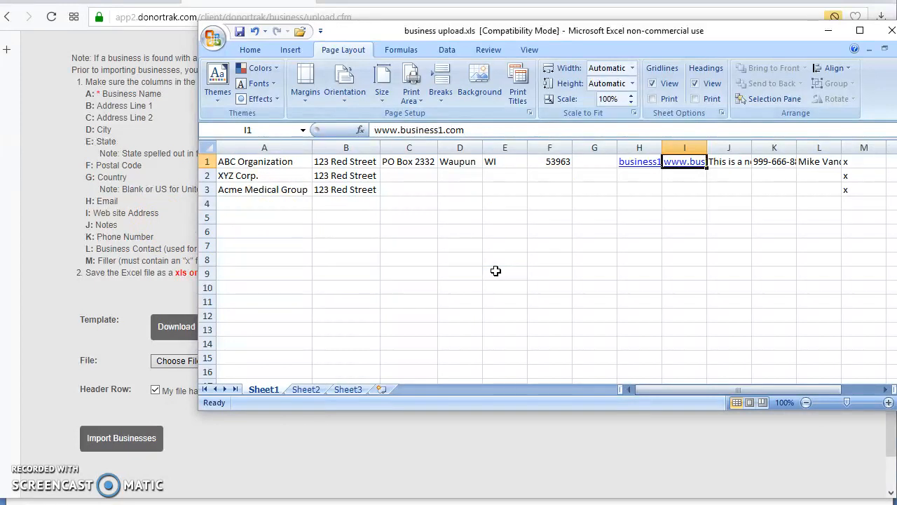
Step: Replace the first business's note in cell J1 with "This is a great donor."
{"action": "key", "text": "Right"}
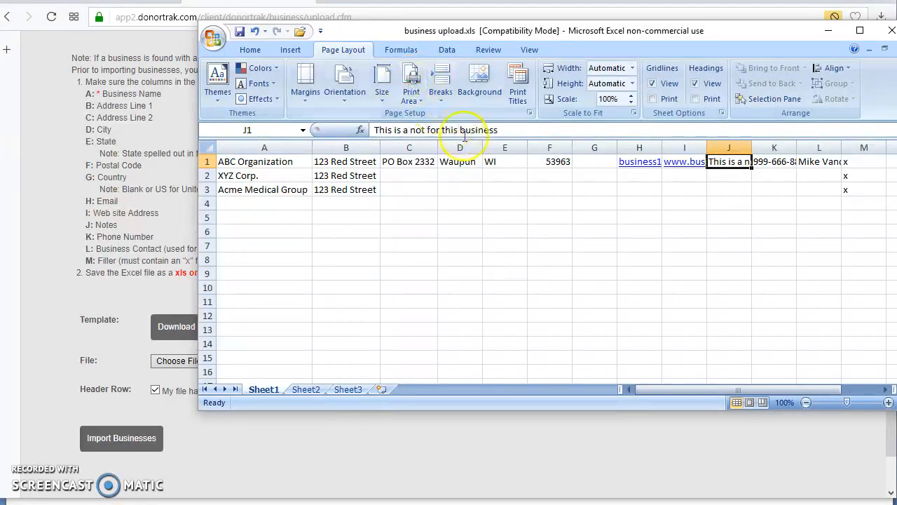
{"action": "left_click_drag", "start_coordinate": [534, 128], "coordinate": [321, 126]}
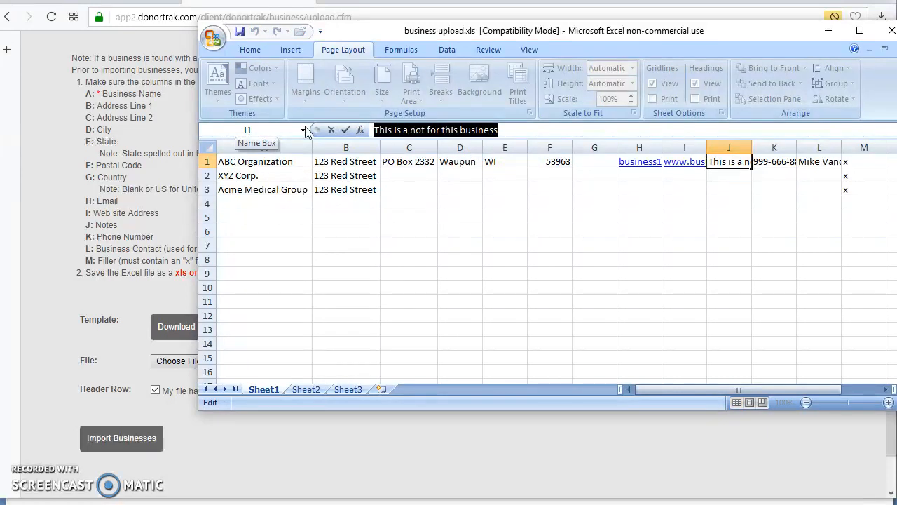
{"action": "type", "text": "This is a great donor."}
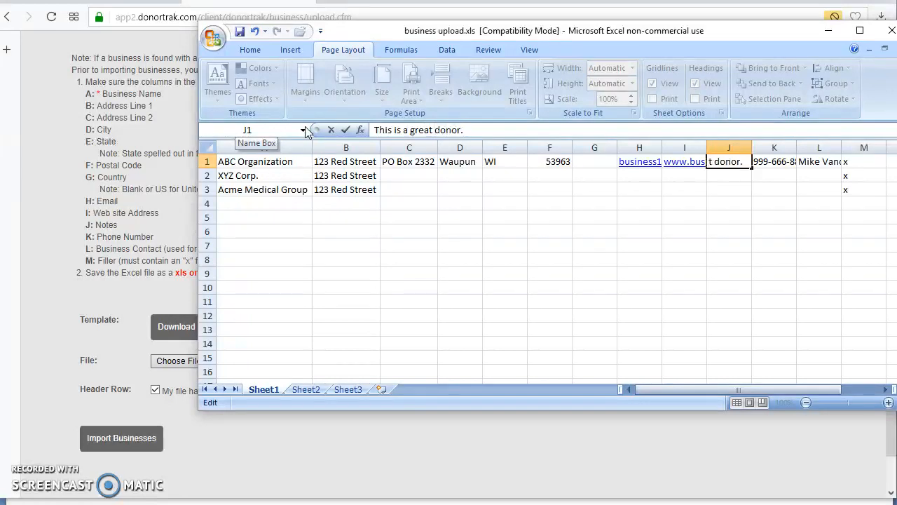
{"action": "key", "text": "Tab"}
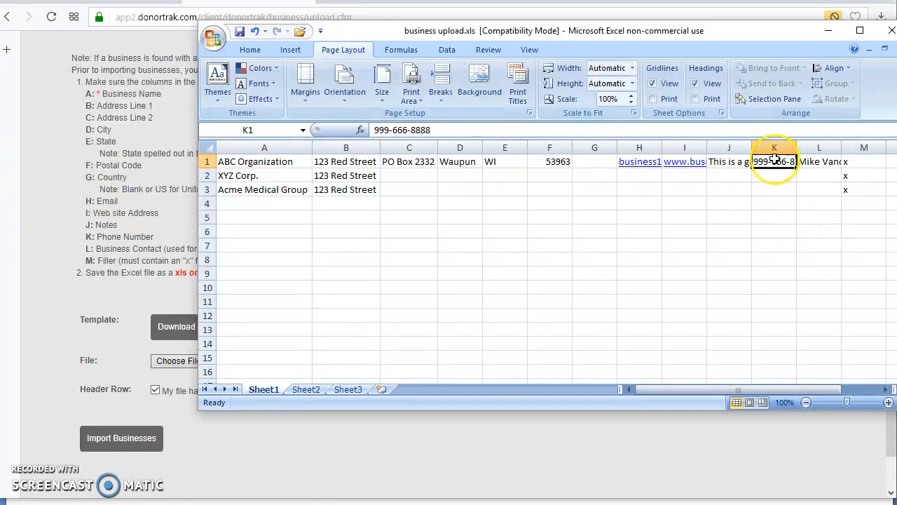
Step: Compare the notes, phone number and business contact columns J to L with the required order on the import page
{"action": "left_click", "coordinate": [730, 143]}
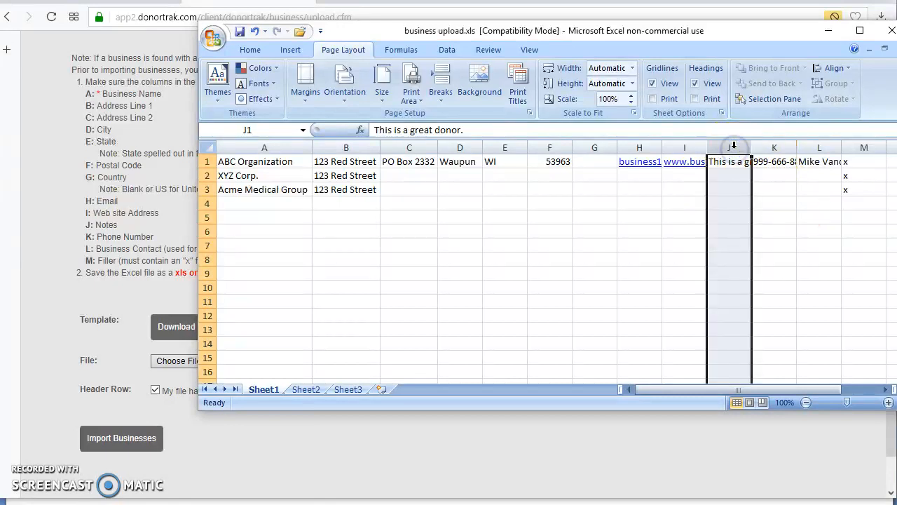
{"action": "left_click", "coordinate": [776, 145]}
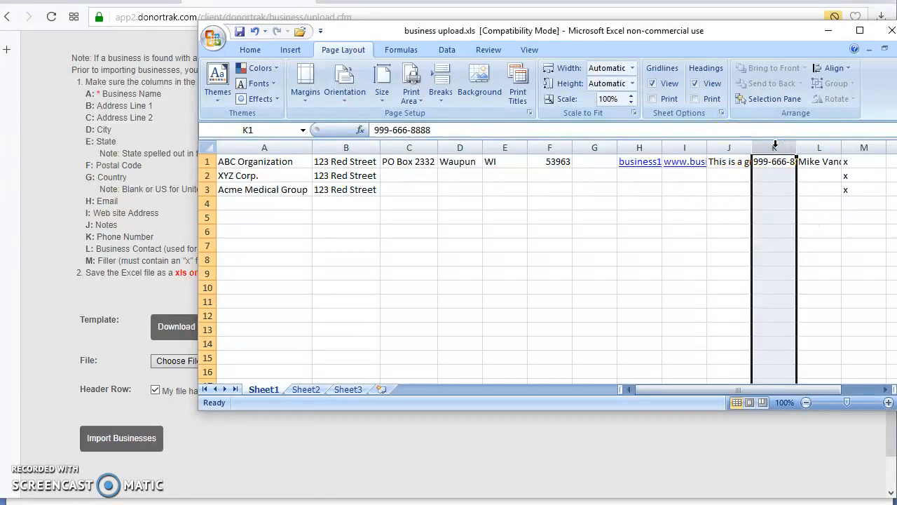
{"action": "left_click", "coordinate": [820, 145]}
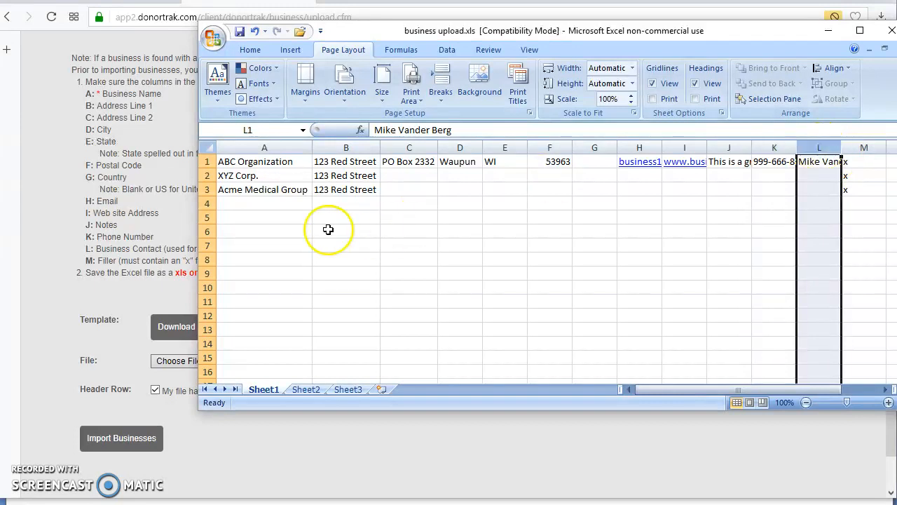
{"action": "left_click", "coordinate": [107, 249]}
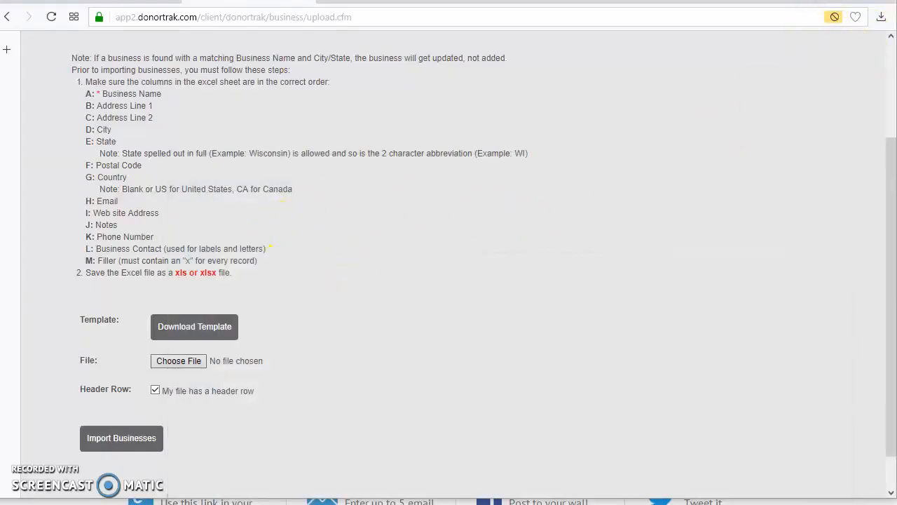
{"action": "left_click", "coordinate": [885, 484]}
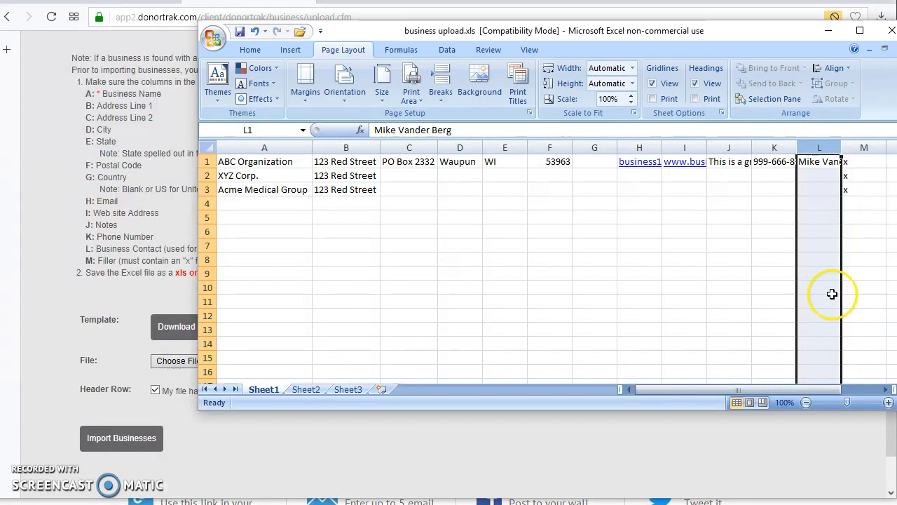
Step: Check that filler column M contains an "x" for each of the three businesses
{"action": "left_click", "coordinate": [827, 163]}
{"action": "left_click", "coordinate": [851, 165]}
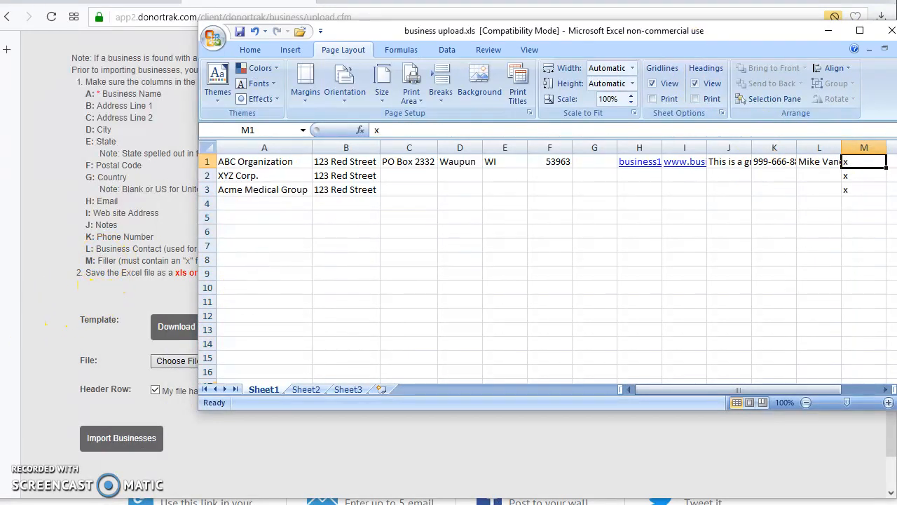
{"action": "left_click", "coordinate": [860, 161]}
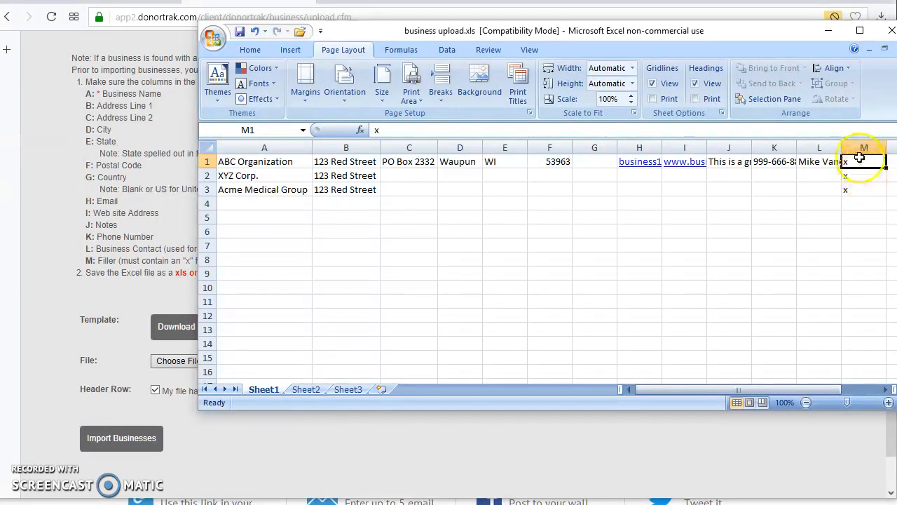
{"action": "left_click_drag", "start_coordinate": [860, 158], "coordinate": [857, 192]}
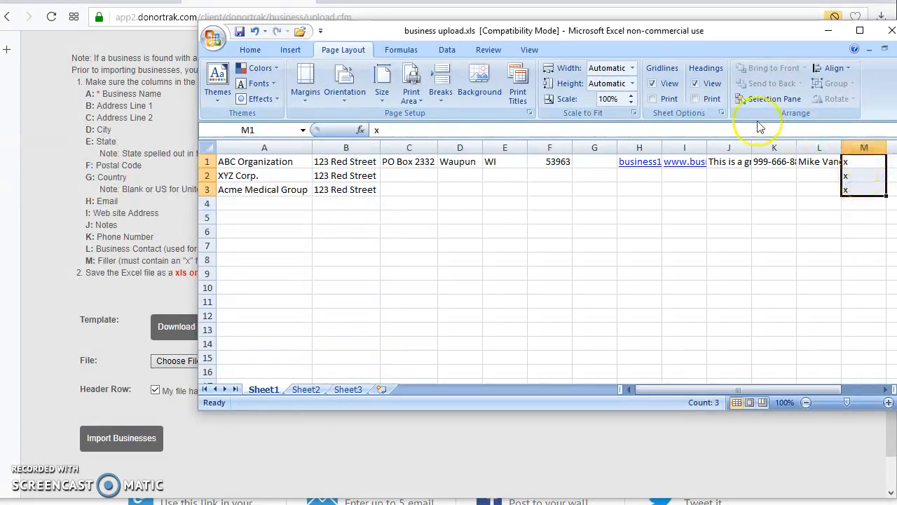
{"action": "left_click", "coordinate": [861, 188]}
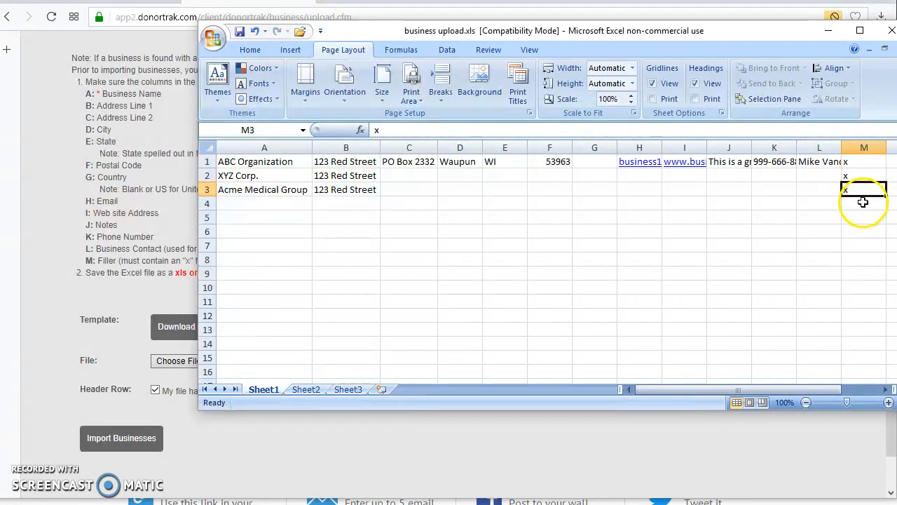
{"action": "left_click", "coordinate": [864, 215]}
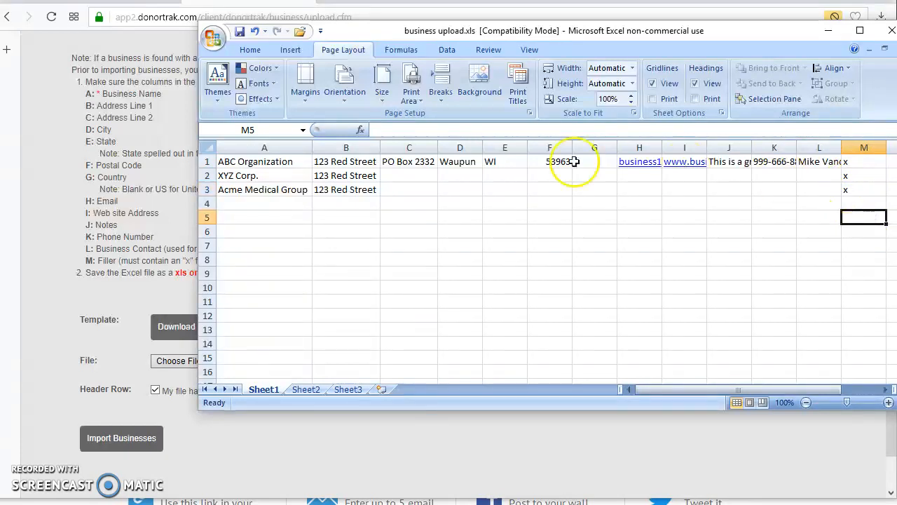
Step: Review the first business's full record, the filler column and the blank optional fields of the other two businesses
{"action": "left_click_drag", "start_coordinate": [254, 161], "coordinate": [828, 163]}
{"action": "left_click", "coordinate": [858, 163]}
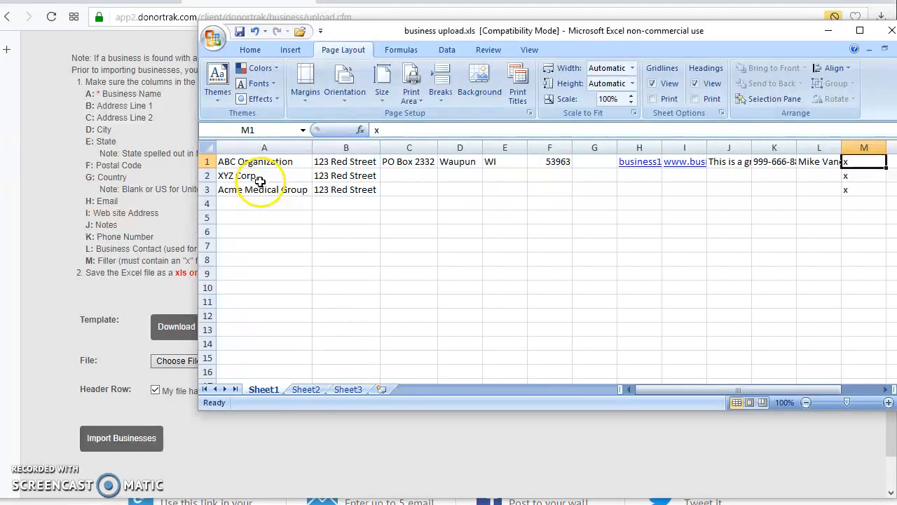
{"action": "left_click_drag", "start_coordinate": [861, 159], "coordinate": [858, 188]}
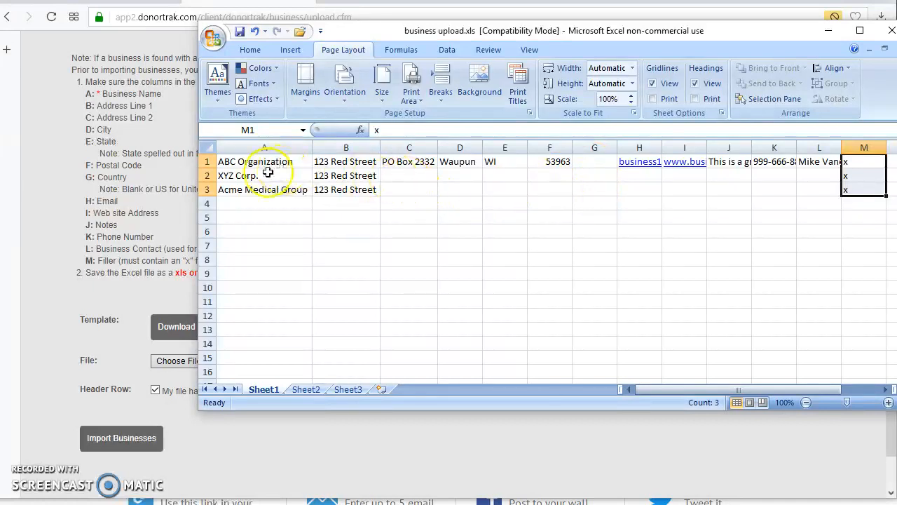
{"action": "left_click_drag", "start_coordinate": [413, 183], "coordinate": [826, 184]}
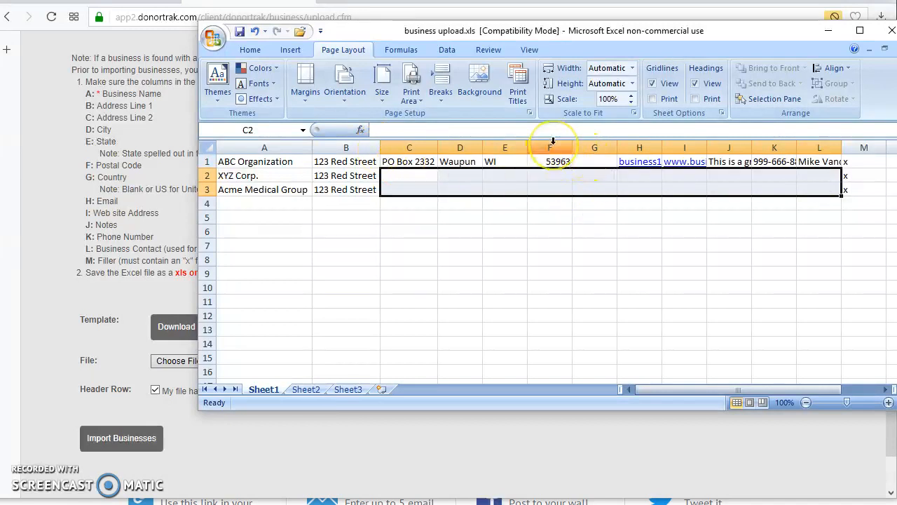
{"action": "left_click", "coordinate": [596, 147]}
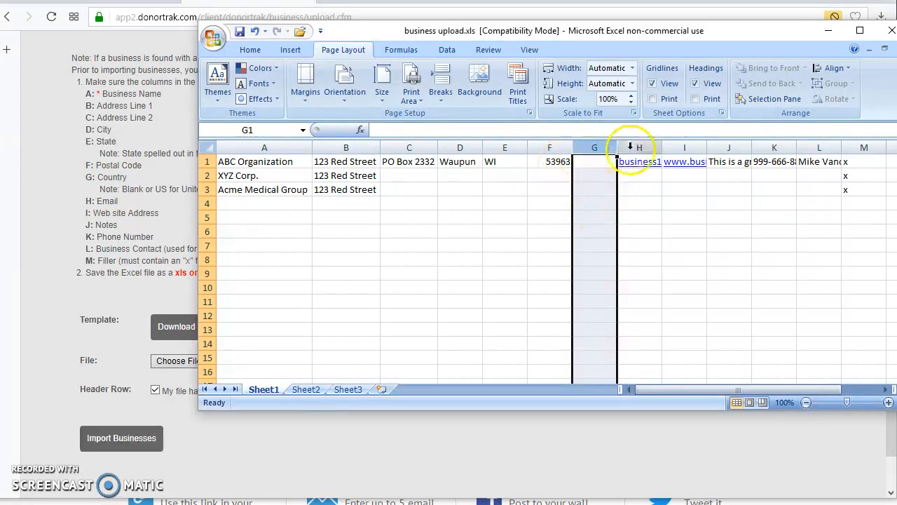
Step: Delete column I, which holds the web site address
{"action": "left_click", "coordinate": [686, 146]}
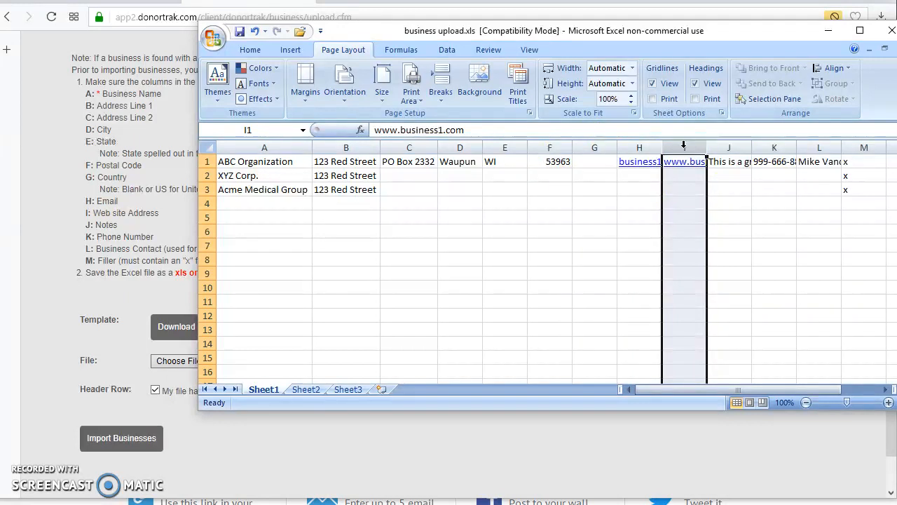
{"action": "right_click", "coordinate": [685, 146]}
{"action": "left_click", "coordinate": [718, 235]}
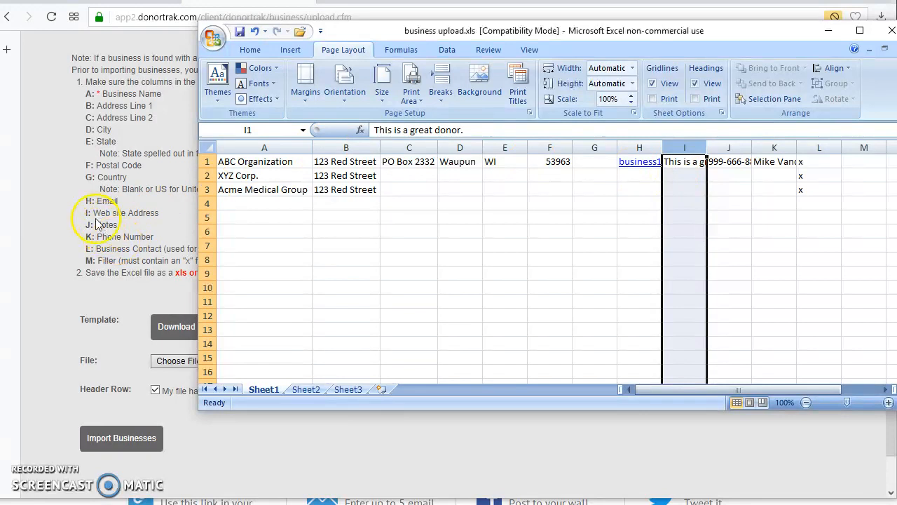
{"action": "left_click", "coordinate": [684, 162]}
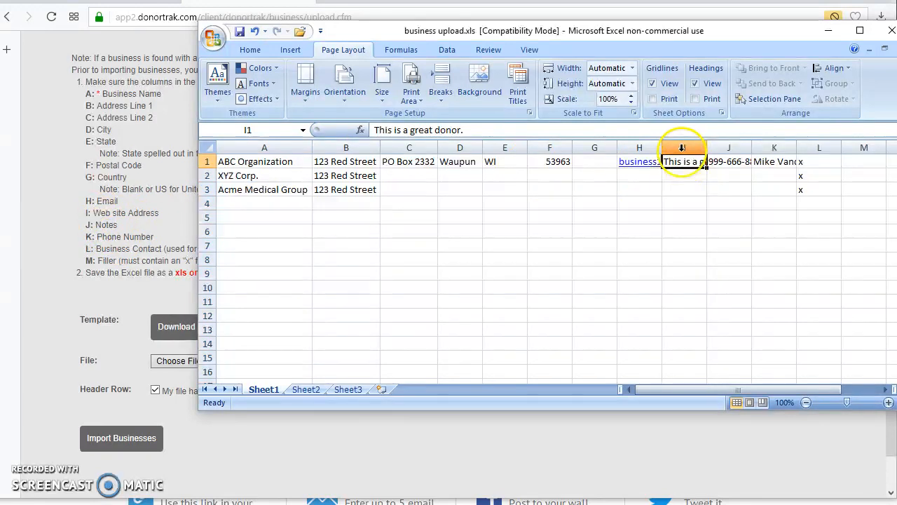
{"action": "left_click", "coordinate": [684, 147]}
{"action": "right_click", "coordinate": [685, 149]}
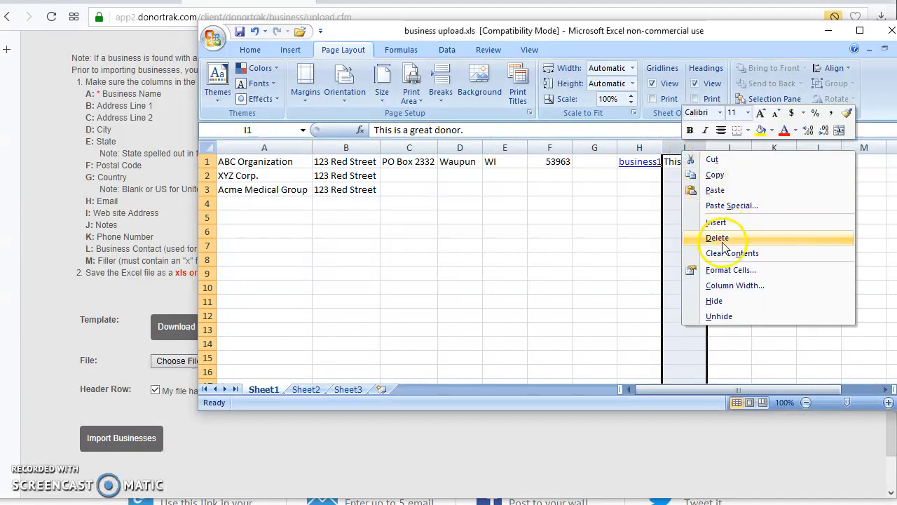
{"action": "left_click", "coordinate": [602, 146]}
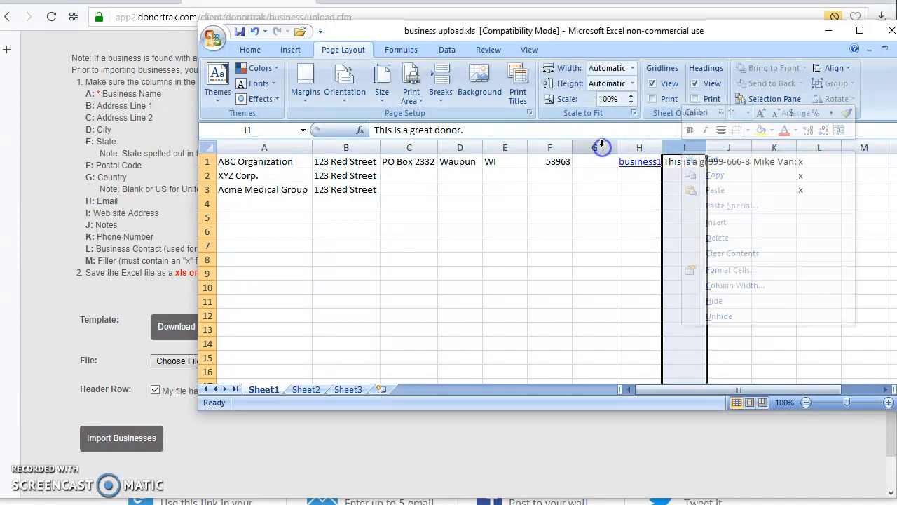
{"action": "left_click", "coordinate": [636, 146]}
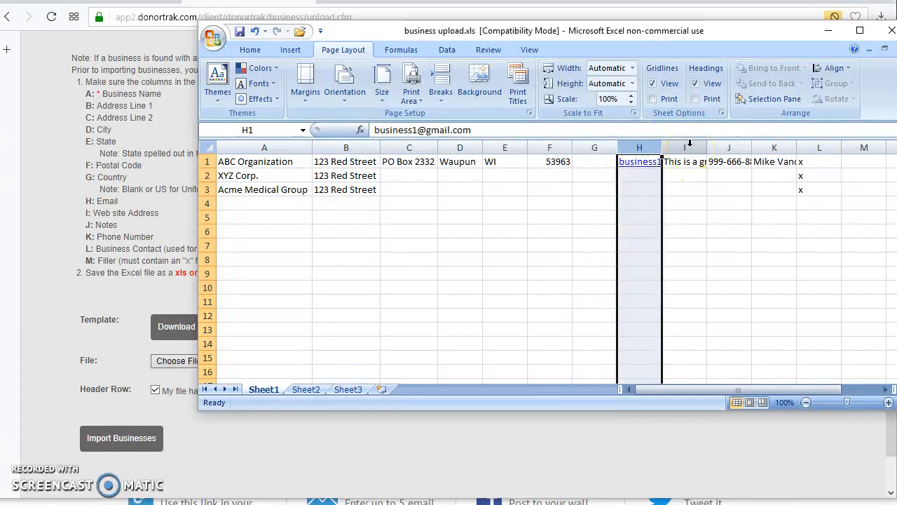
Step: Insert a blank column I between the email and notes columns to hold the web site address position
{"action": "left_click", "coordinate": [690, 145]}
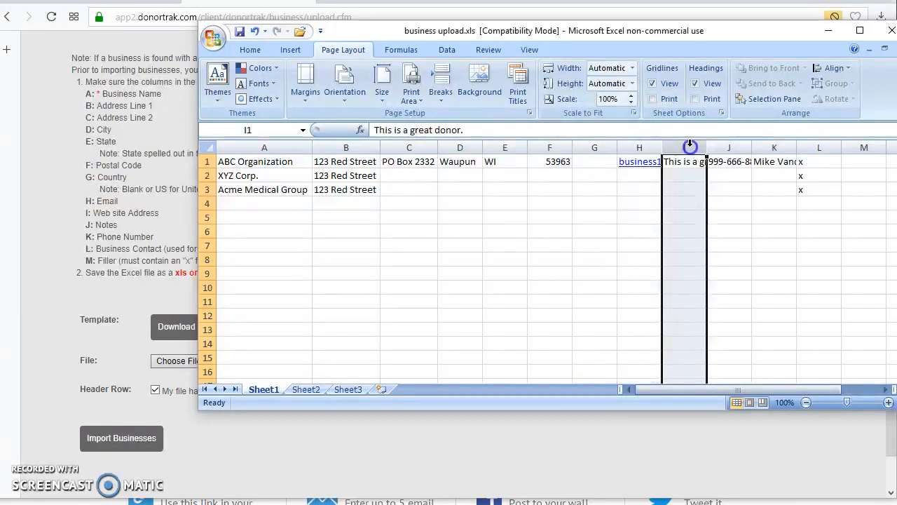
{"action": "right_click", "coordinate": [689, 145]}
{"action": "left_click", "coordinate": [722, 219]}
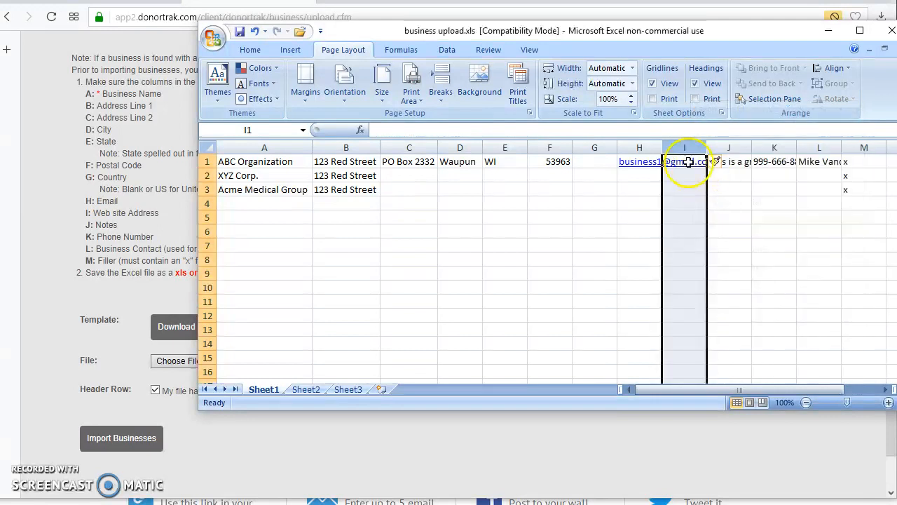
{"action": "left_click", "coordinate": [686, 202]}
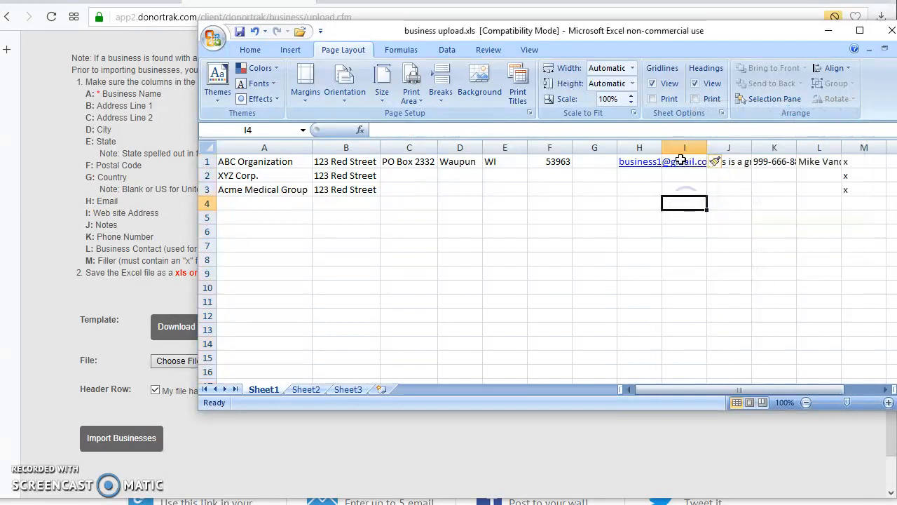
Step: Clear the email address from cell H1 of the first business's record
{"action": "left_click", "coordinate": [635, 176]}
{"action": "key", "text": "Up"}
{"action": "key", "text": "Delete"}
{"action": "left_click", "coordinate": [687, 216]}
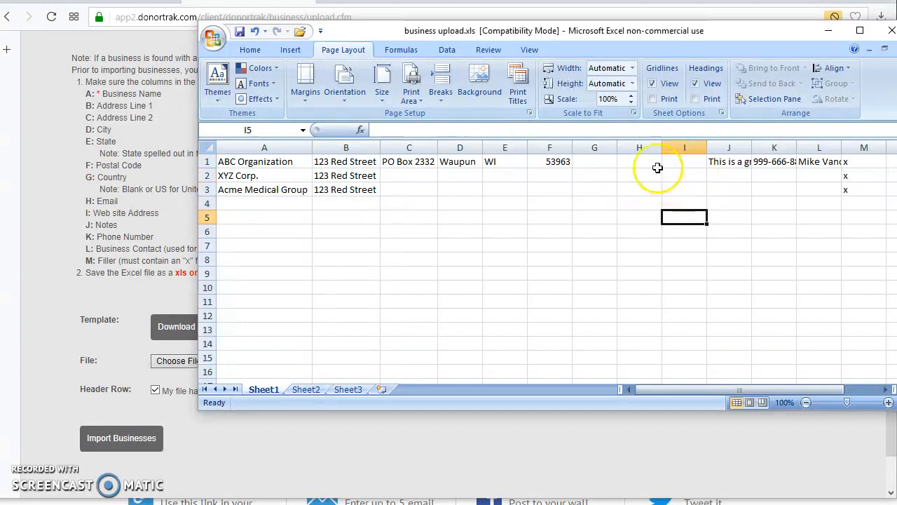
Step: Check that the country, email and web site address columns G to I are blank for all three businesses
{"action": "left_click_drag", "start_coordinate": [688, 167], "coordinate": [587, 202]}
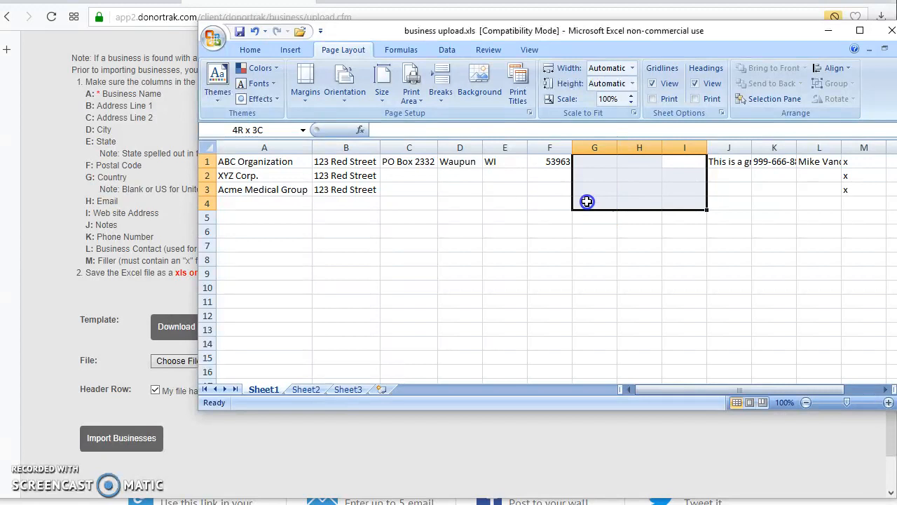
{"action": "left_click", "coordinate": [593, 163]}
{"action": "left_click", "coordinate": [633, 163]}
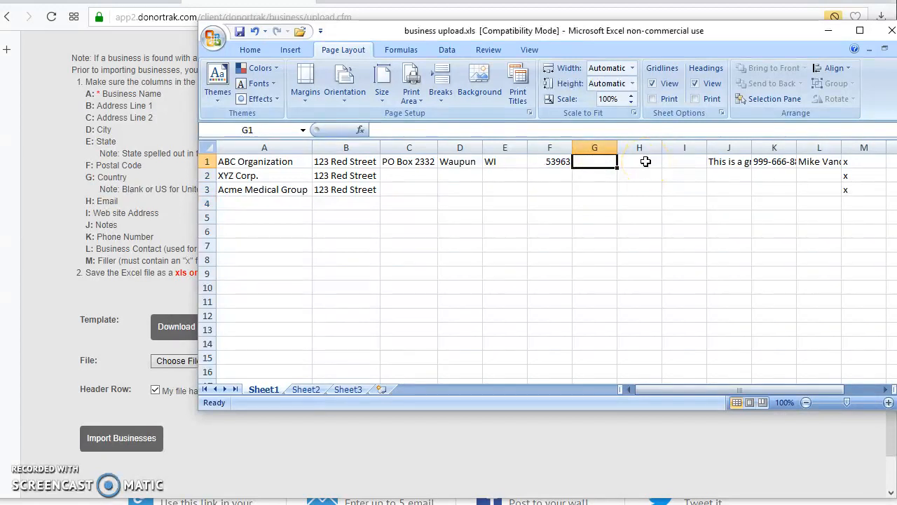
{"action": "left_click", "coordinate": [646, 162]}
{"action": "left_click", "coordinate": [696, 166]}
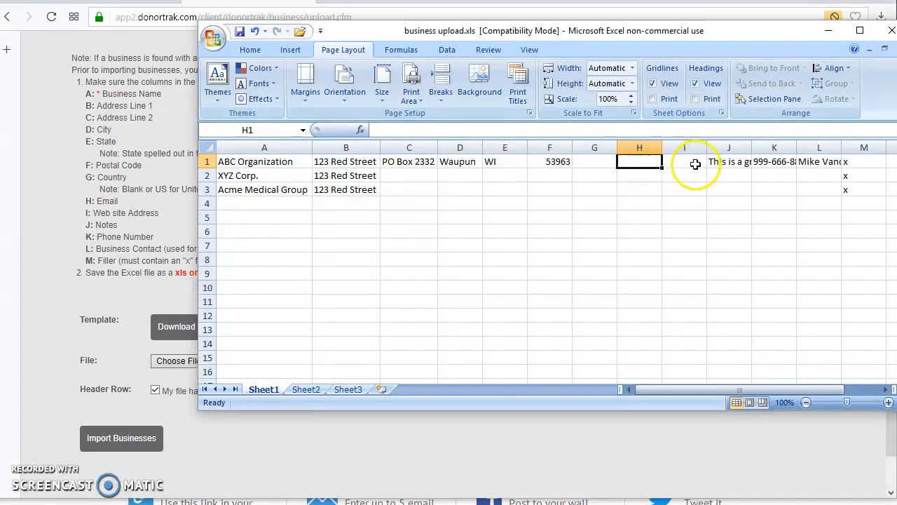
{"action": "left_click", "coordinate": [696, 164]}
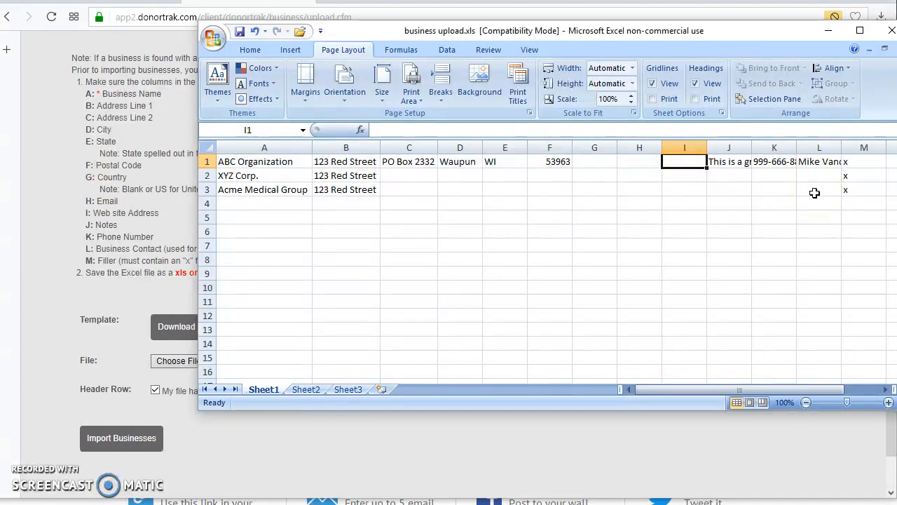
Step: Save a copy of the workbook as "business upload - temp" in Excel 97-2003 format in the Demo folder
{"action": "left_click", "coordinate": [213, 35]}
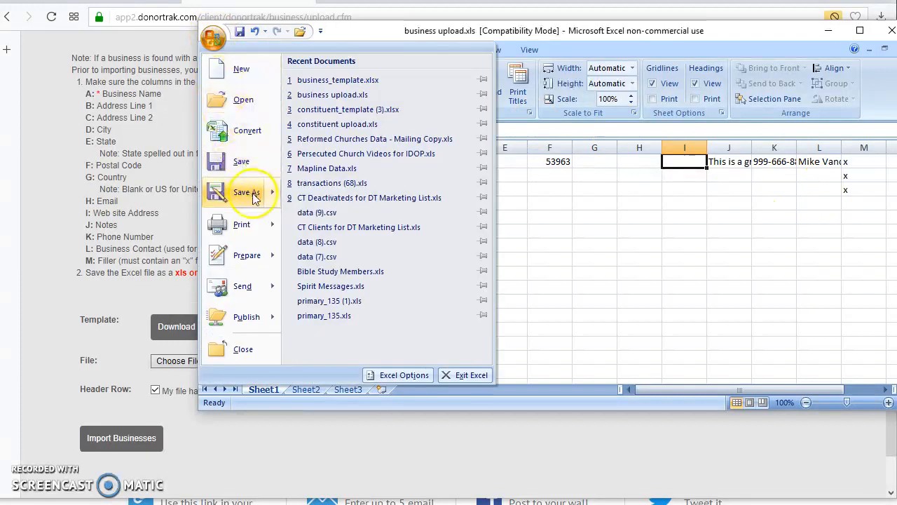
{"action": "mouse_move", "coordinate": [254, 195]}
{"action": "left_click", "coordinate": [395, 204]}
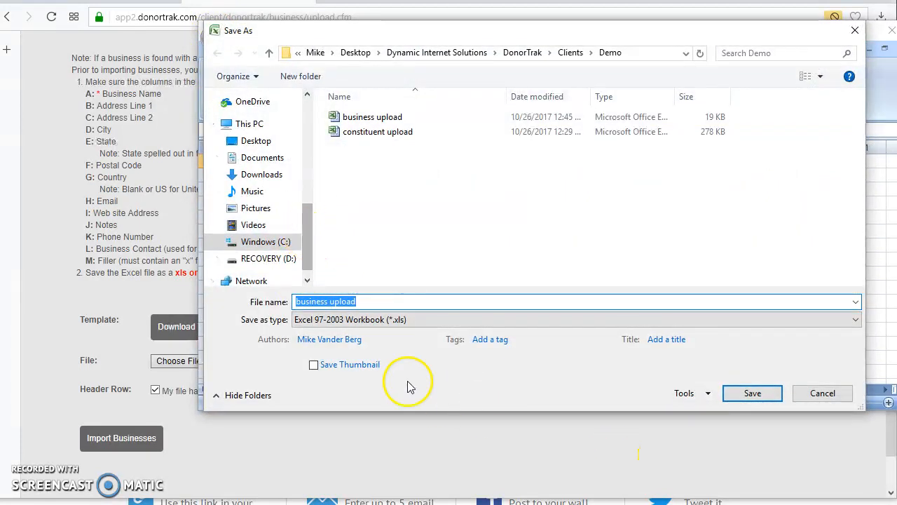
{"action": "left_click", "coordinate": [381, 302]}
{"action": "type", "text": "- temp"}
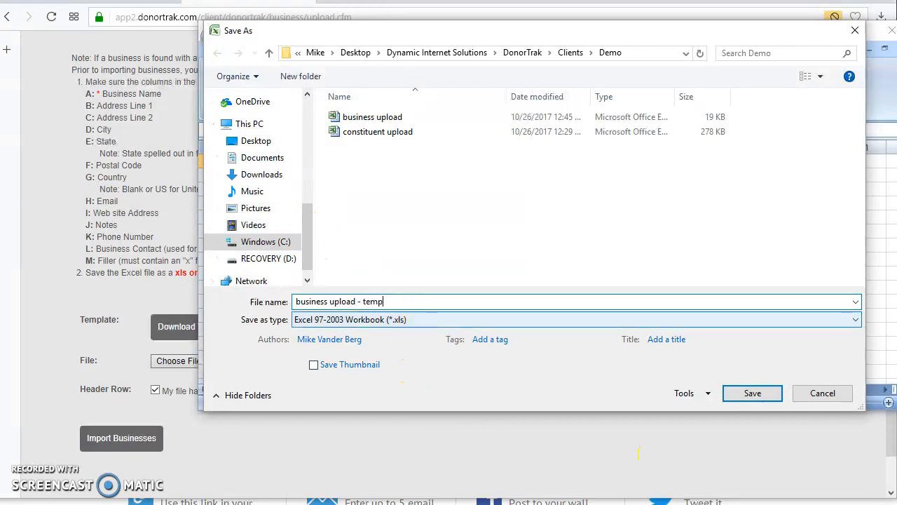
{"action": "key", "text": "Return"}
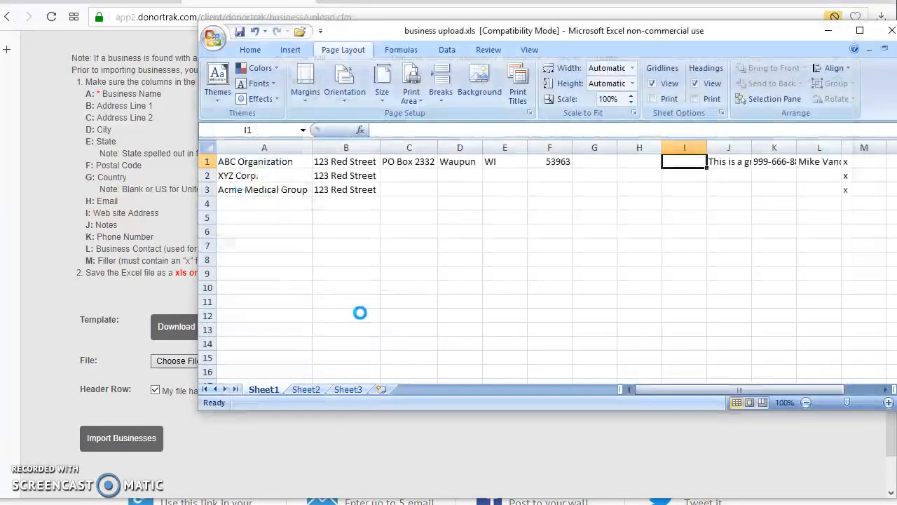
Step: Return to business upload - temp.xls in Excel and insert a blank row above the first business
{"action": "left_click", "coordinate": [296, 468]}
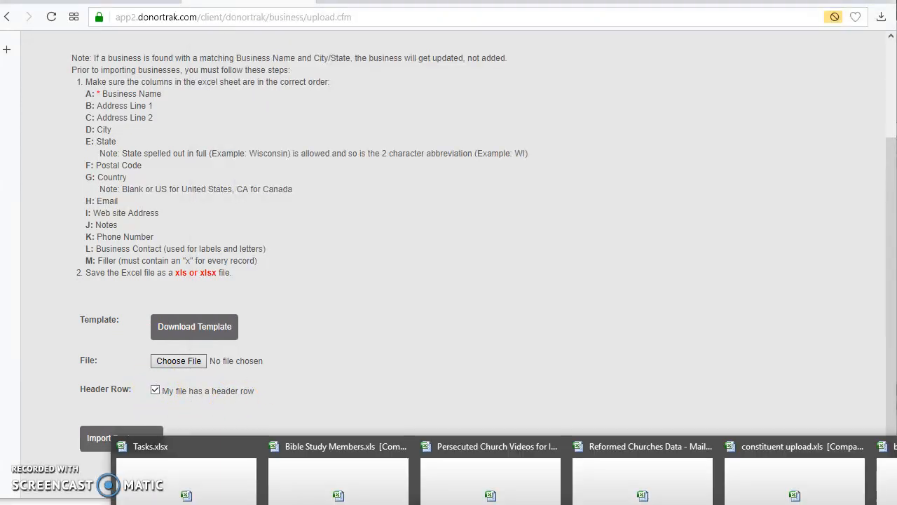
{"action": "left_click", "coordinate": [800, 483]}
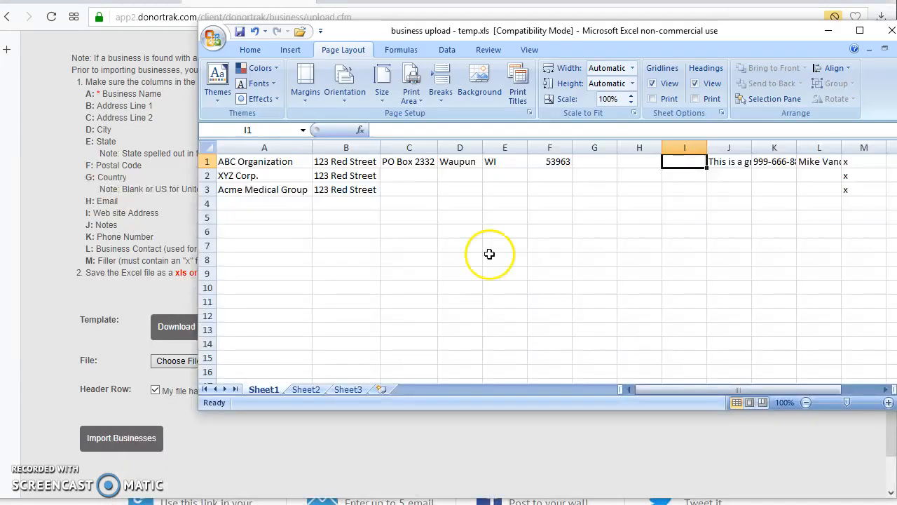
{"action": "left_click", "coordinate": [208, 162]}
{"action": "right_click", "coordinate": [207, 162]}
{"action": "left_click", "coordinate": [243, 234]}
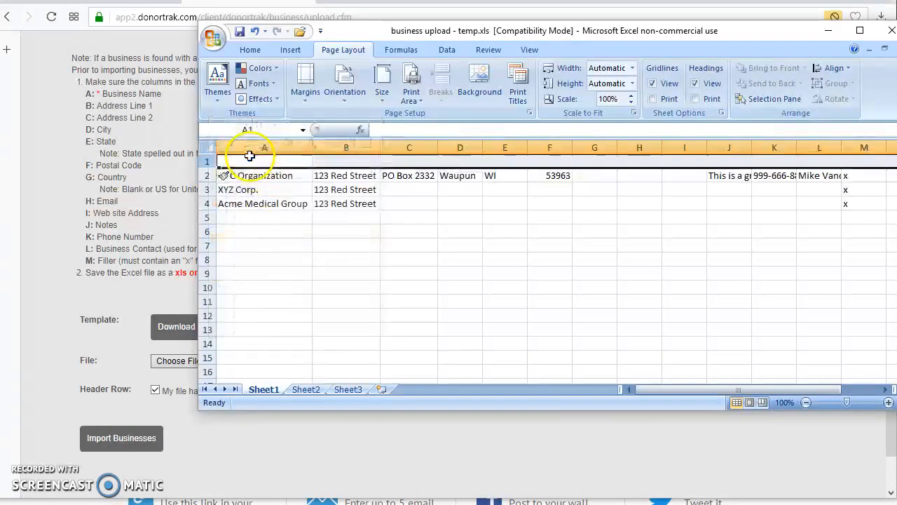
Step: Enter the headers "Busines Name", "Address" and "Address 2" in cells A1 to C1
{"action": "type", "text": "Bu"}
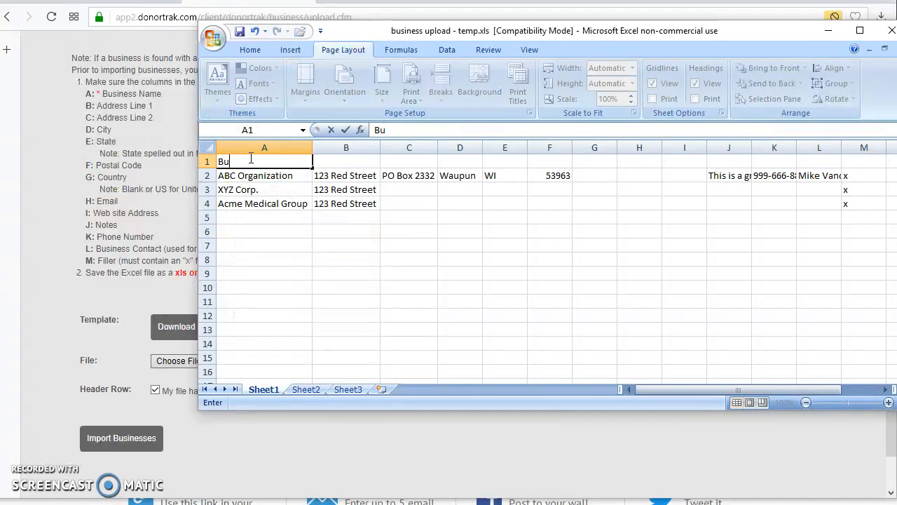
{"action": "type", "text": "siness Name"}
{"action": "key", "text": "Tab"}
{"action": "type", "text": "Address"}
{"action": "key", "text": "Tab"}
{"action": "type", "text": "A"}
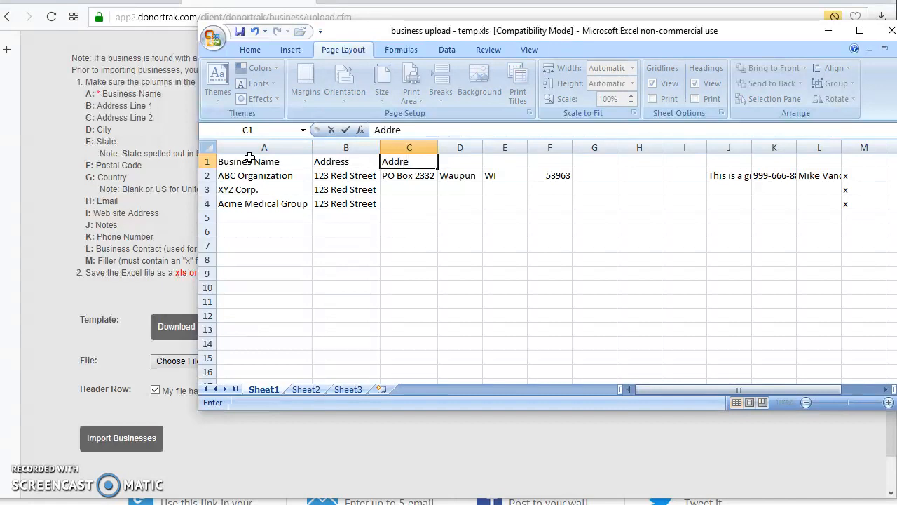
{"action": "type", "text": "ddress 2"}
{"action": "key", "text": "Return"}
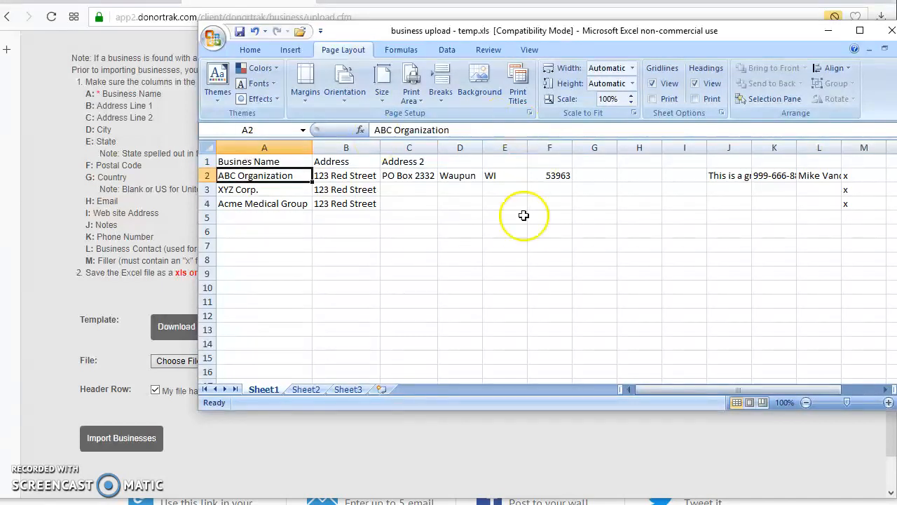
Step: Delete the header row above the first business
{"action": "right_click", "coordinate": [203, 161]}
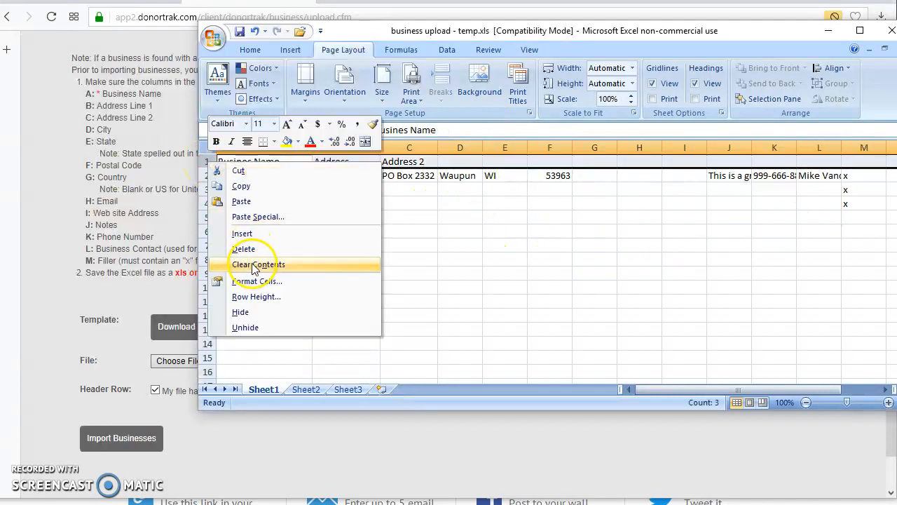
{"action": "left_click", "coordinate": [224, 248]}
Step: In the browser, import business upload - temp.xls as businesses with the header row option turned off, and acknowledge the completion message
{"action": "left_click", "coordinate": [155, 390]}
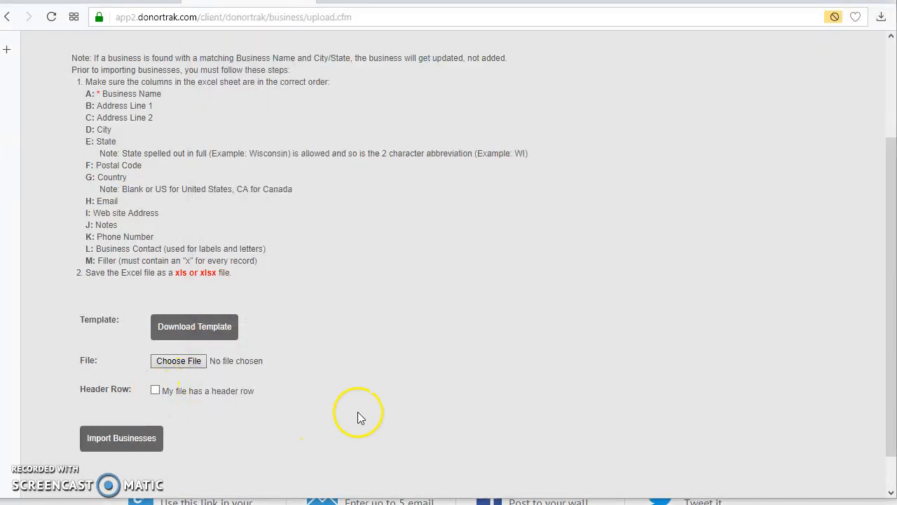
{"action": "left_click", "coordinate": [181, 363]}
{"action": "double_click", "coordinate": [193, 70]}
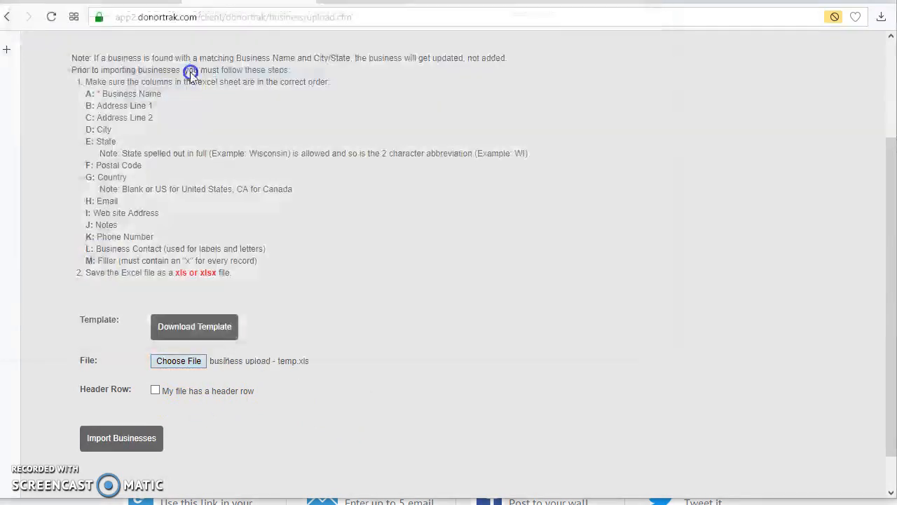
{"action": "left_click", "coordinate": [132, 438]}
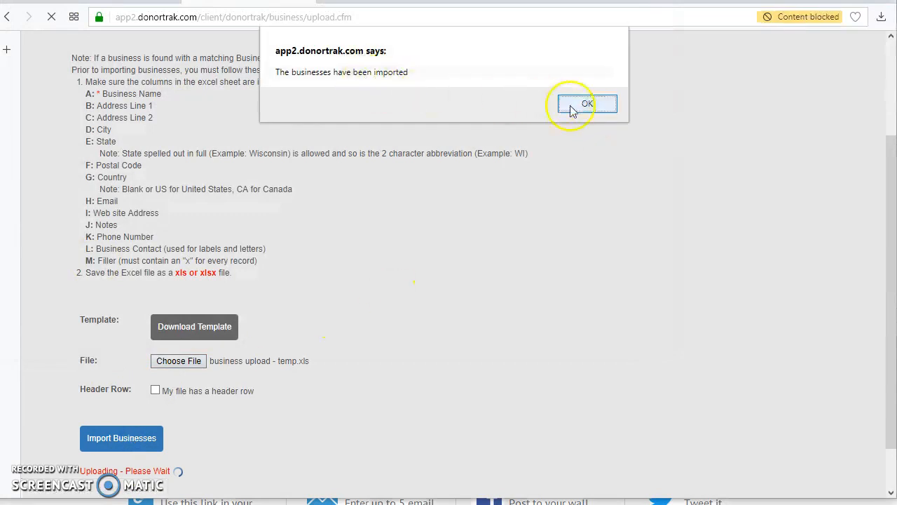
{"action": "left_click", "coordinate": [573, 105]}
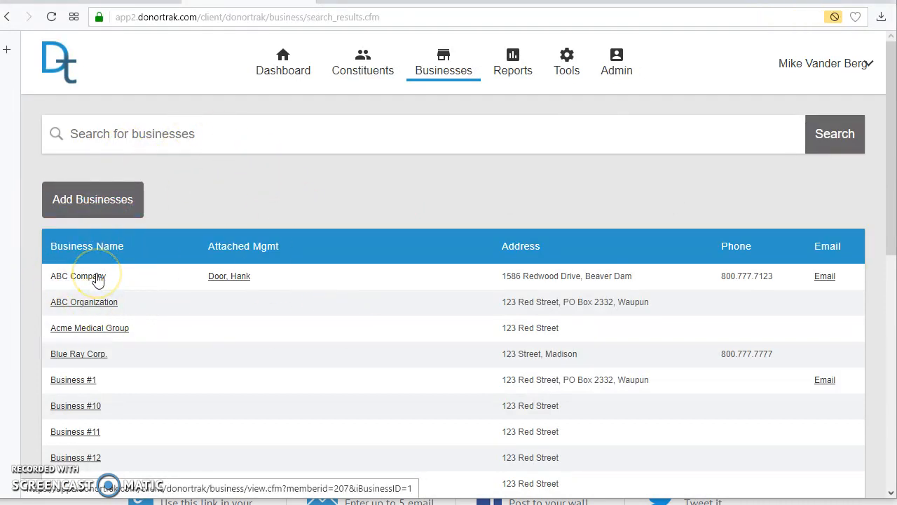
Step: Look through the businesses list for ABC Organization, Acme Medical Group and XYZ Corp
{"action": "scroll", "coordinate": [126, 303], "scroll_direction": "down", "scroll_amount": 7}
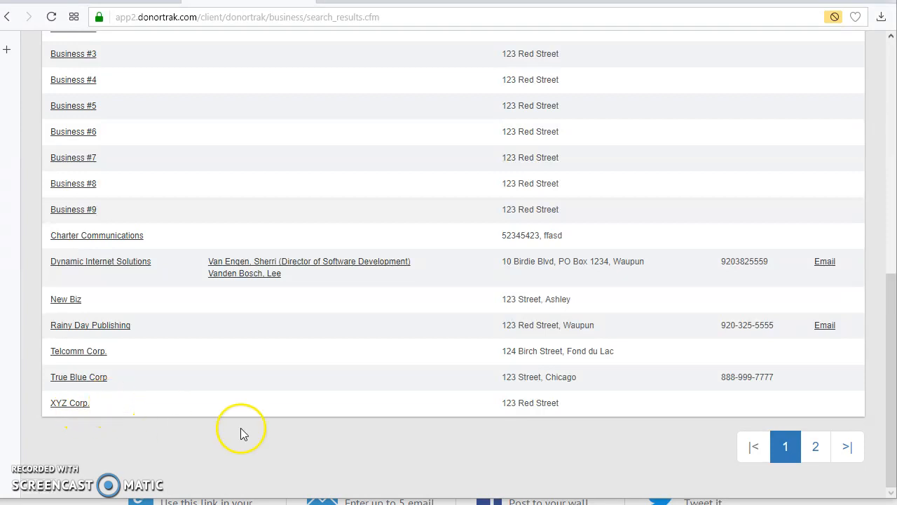
{"action": "scroll", "coordinate": [474, 409], "scroll_direction": "up", "scroll_amount": 7}
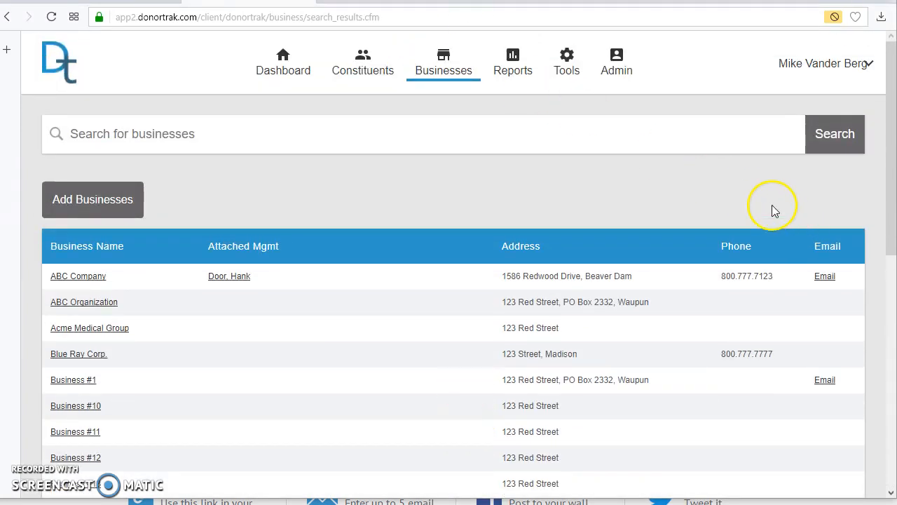
{"action": "mouse_move", "coordinate": [623, 71]}
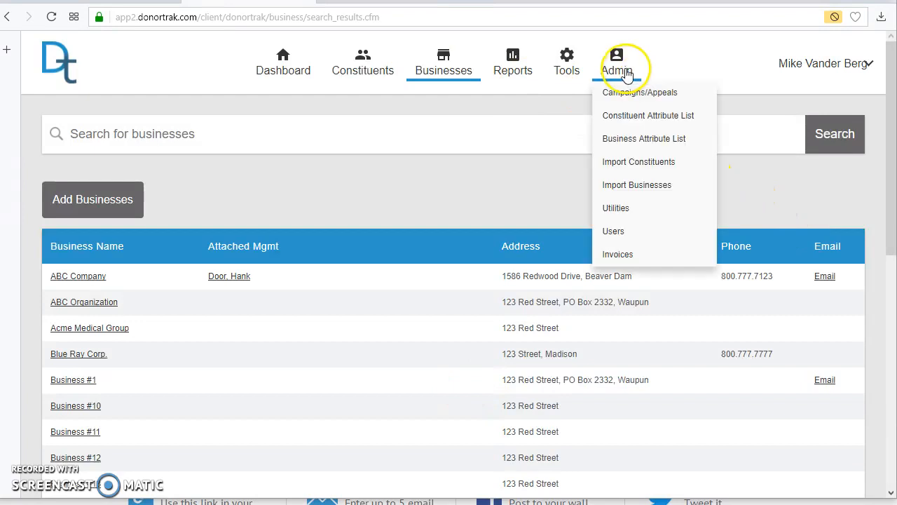
{"action": "left_click", "coordinate": [642, 186]}
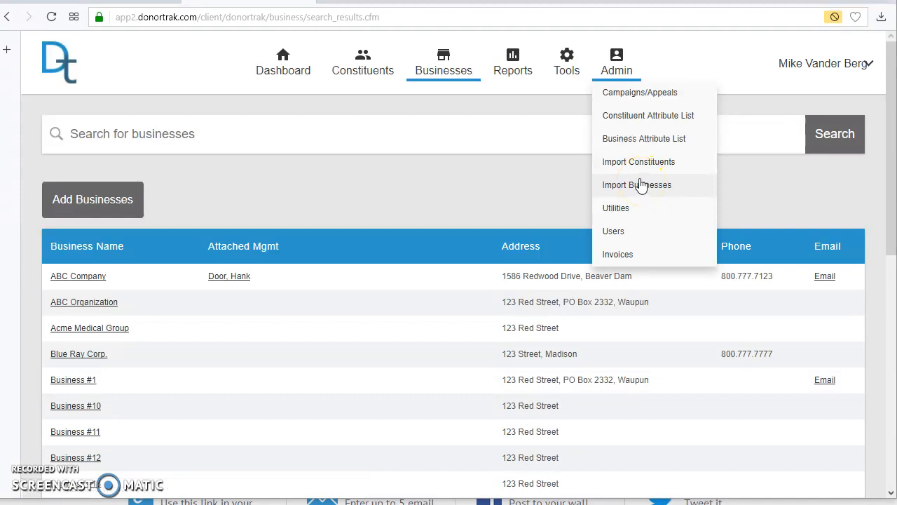
{"action": "left_click", "coordinate": [640, 175]}
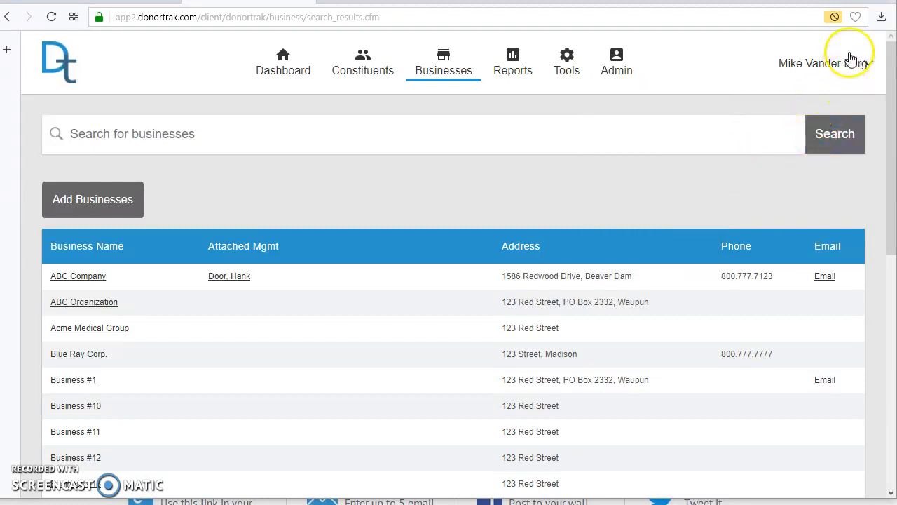
{"action": "left_click", "coordinate": [623, 76]}
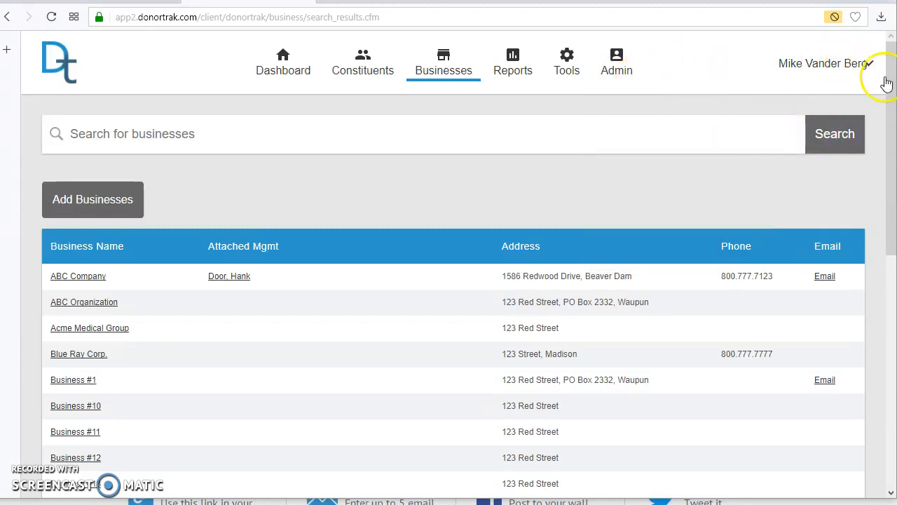
{"action": "left_click", "coordinate": [859, 64]}
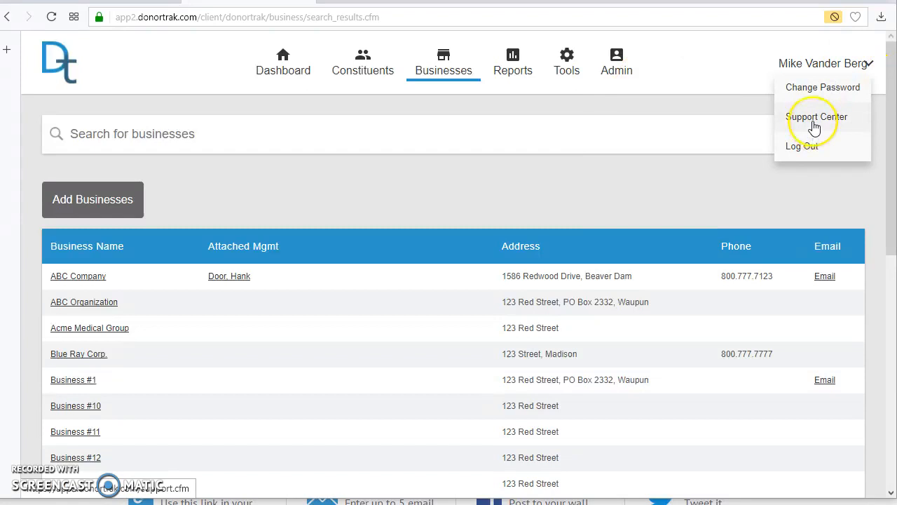